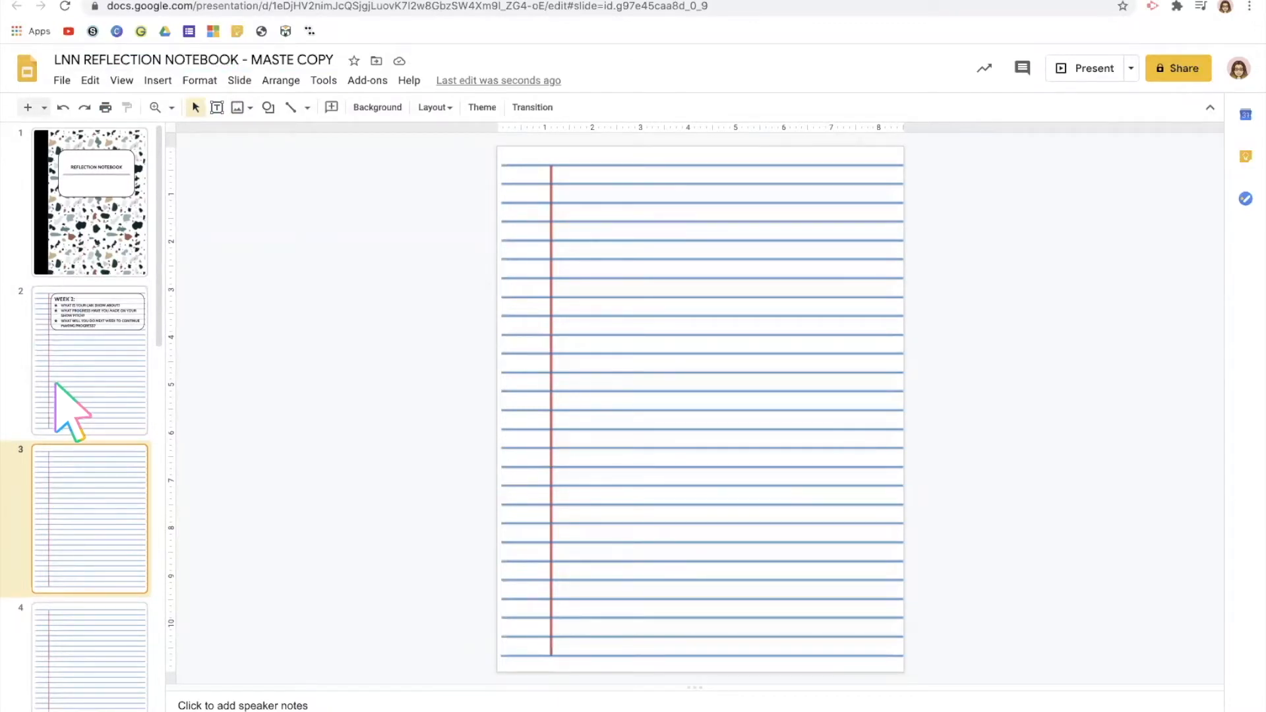
Duplicate the last blank lined page, slide 10, until the master notebook has 15 slides
{"action": "left_click", "coordinate": [85, 227]}
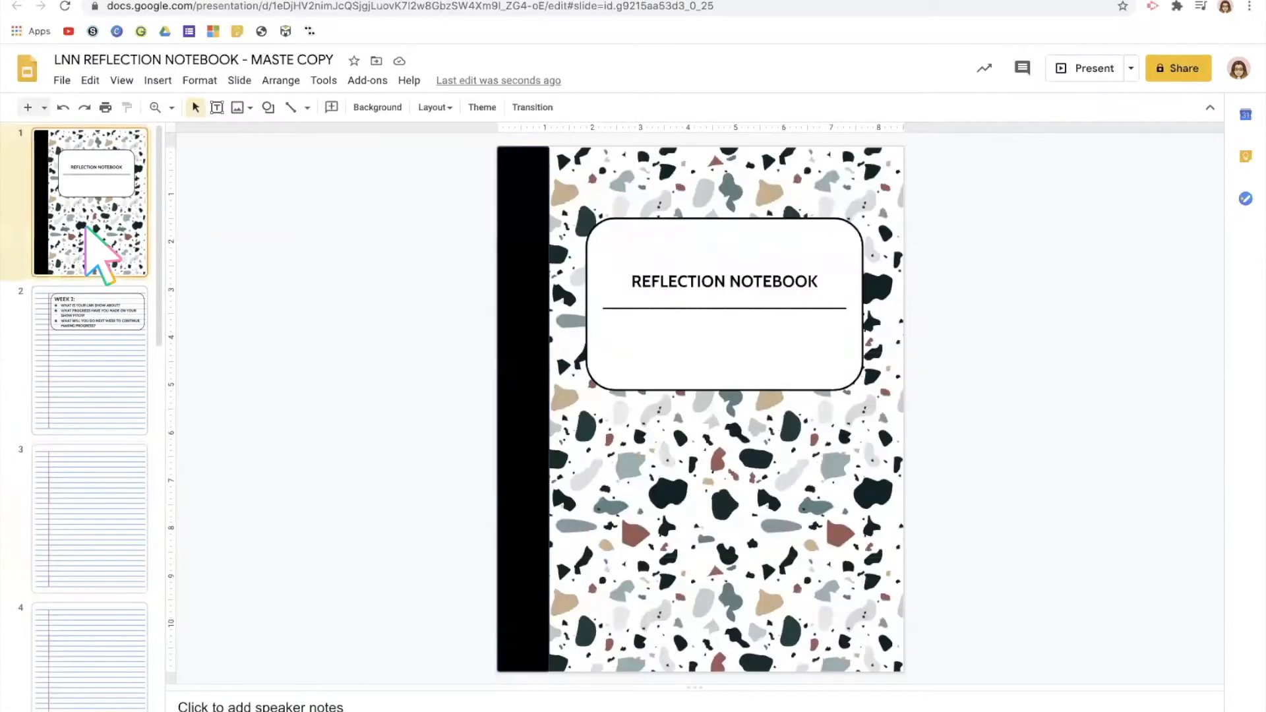
{"action": "left_click", "coordinate": [60, 388]}
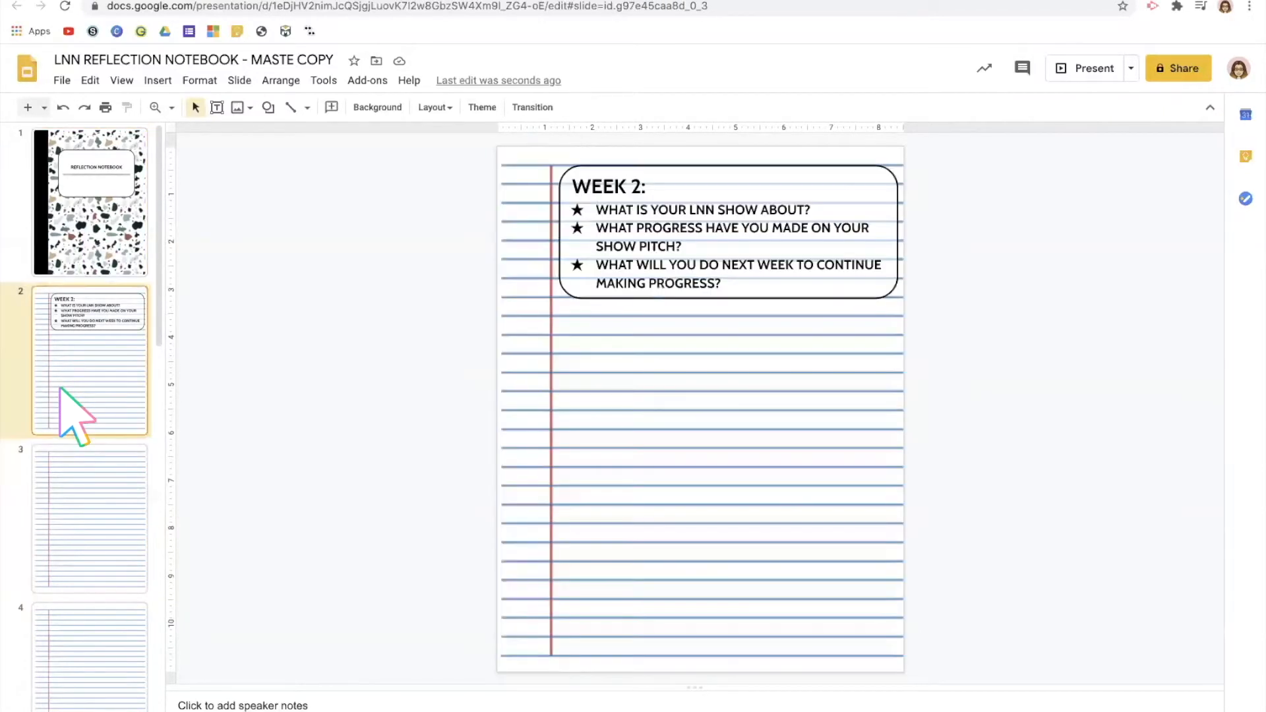
{"action": "scroll", "coordinate": [60, 388], "scroll_direction": "down", "scroll_amount": 15}
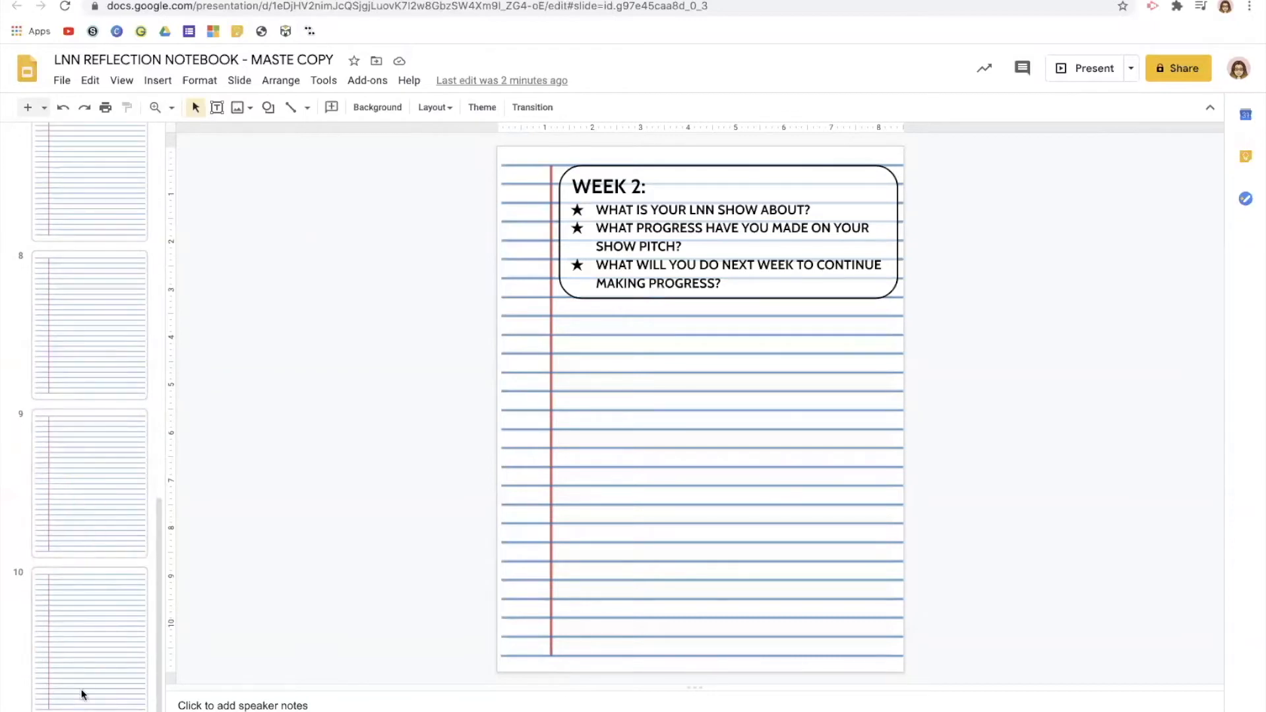
{"action": "left_click", "coordinate": [91, 669]}
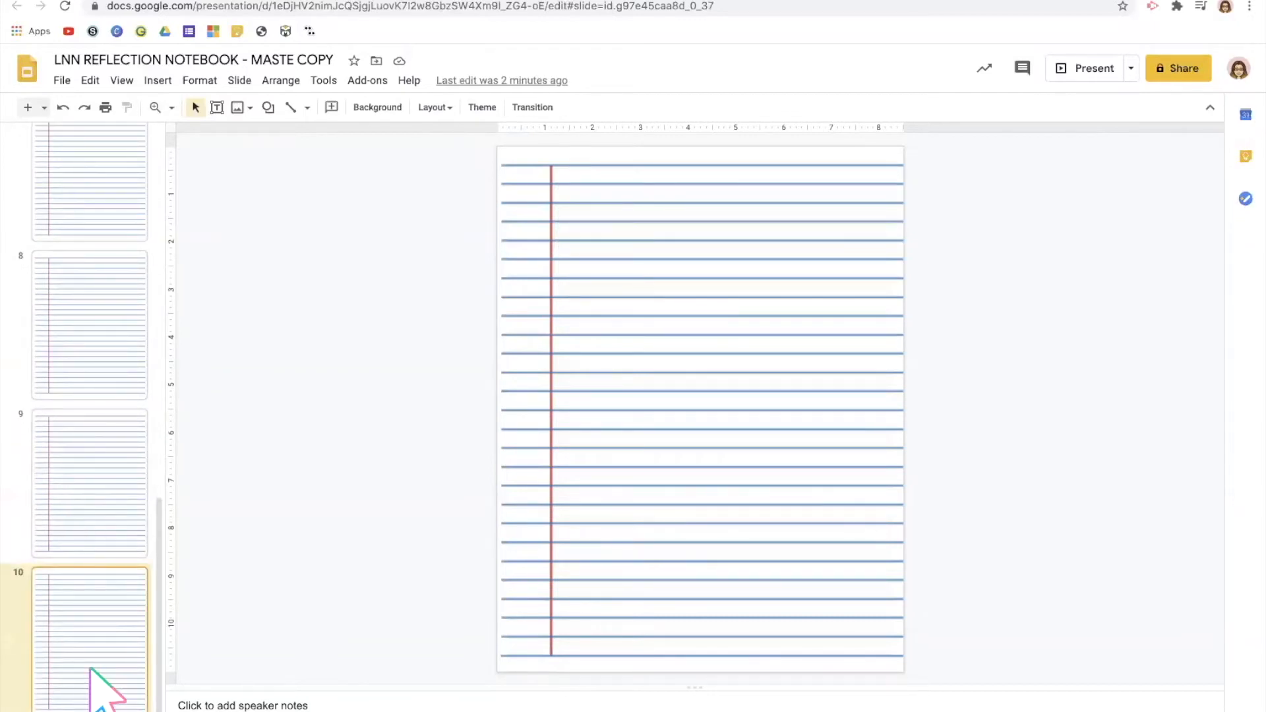
{"action": "key", "text": "ctrl+d"}
{"action": "key", "text": "ctrl+d"}
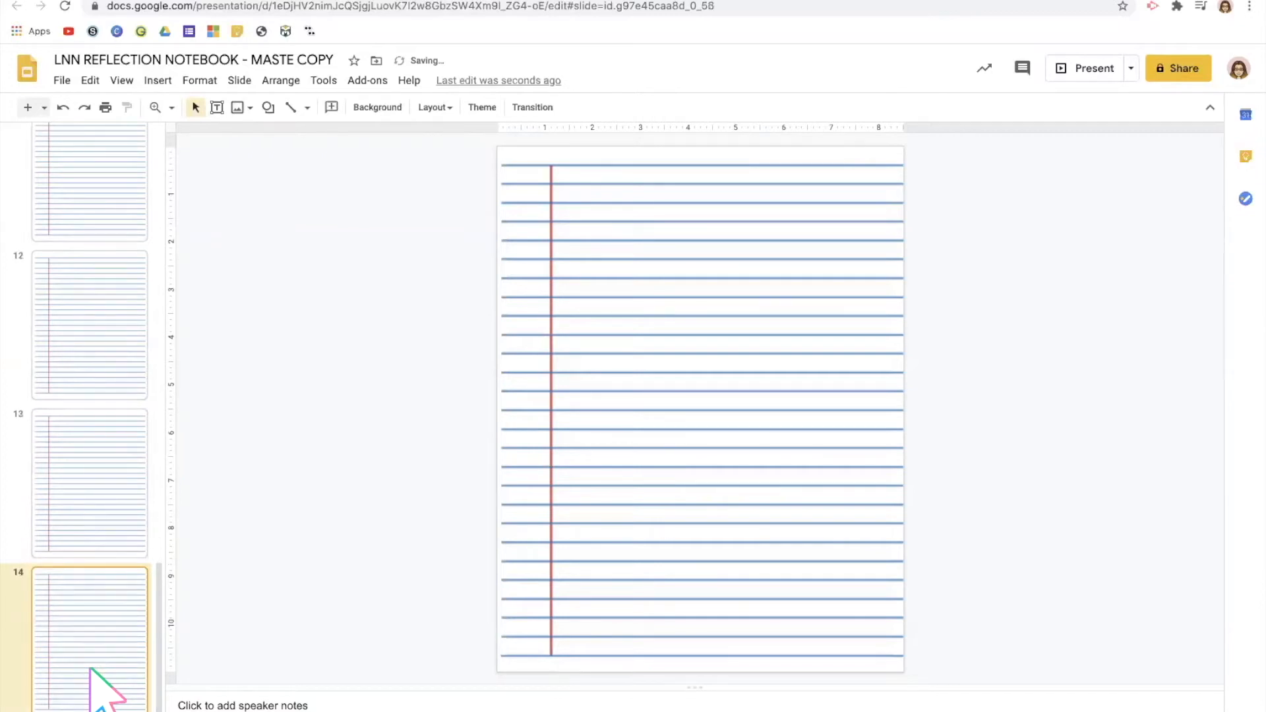
{"action": "scroll", "coordinate": [87, 597], "scroll_direction": "up", "scroll_amount": 15}
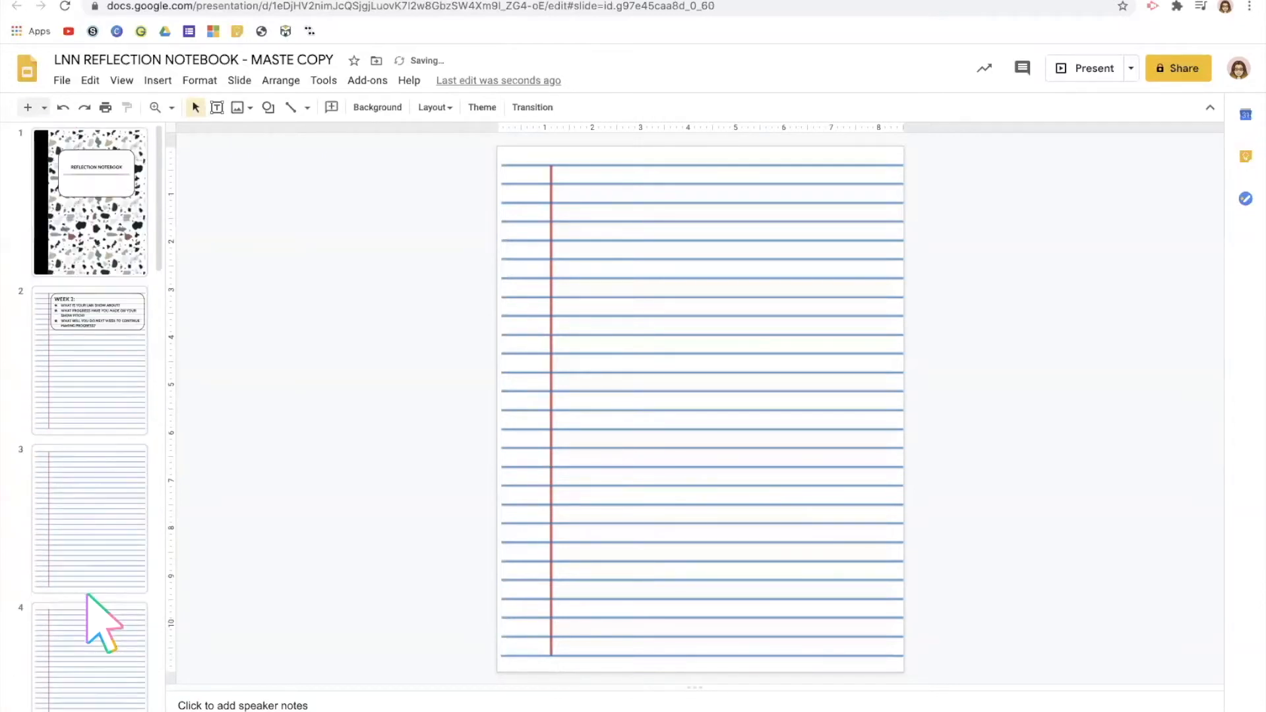
{"action": "left_click", "coordinate": [72, 395]}
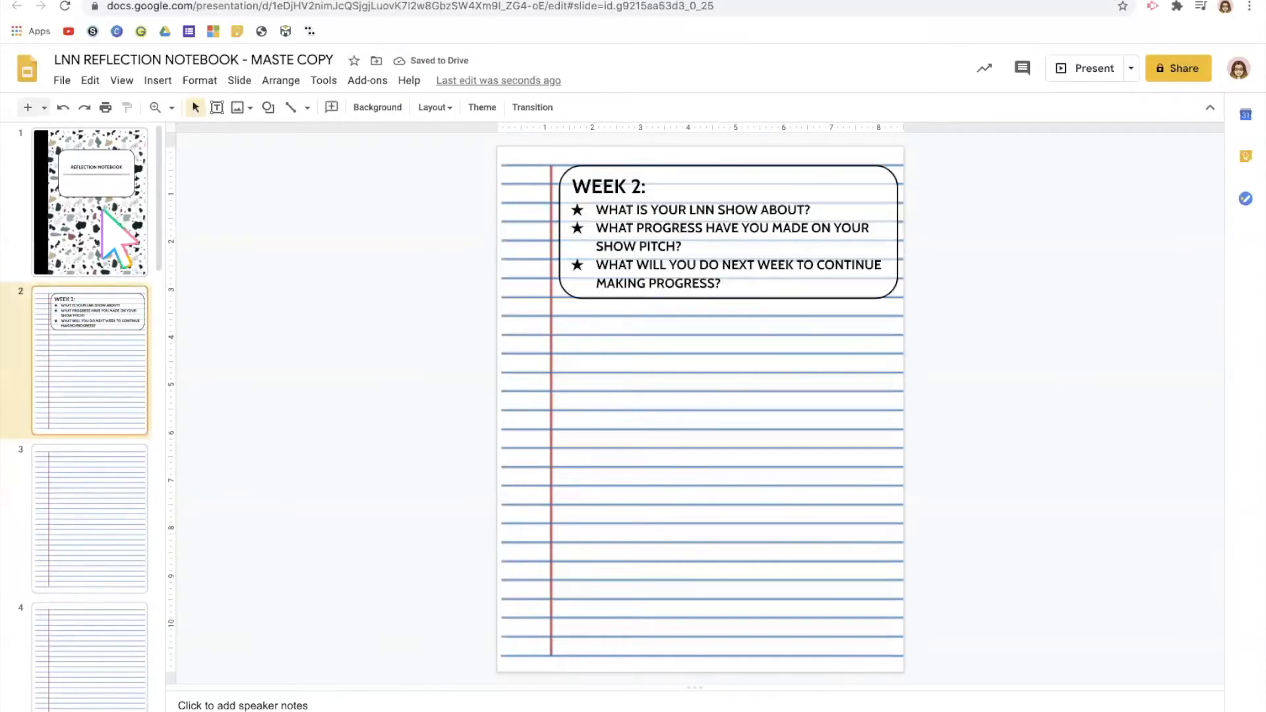
{"action": "left_click", "coordinate": [118, 241]}
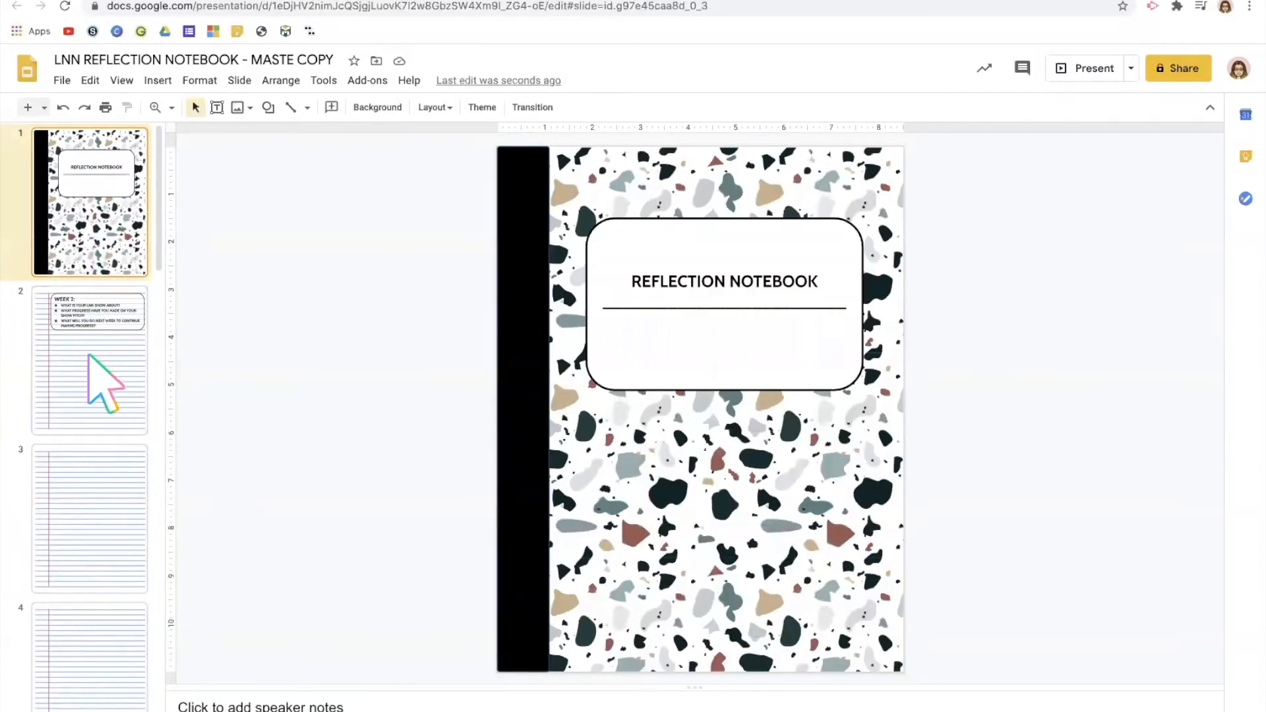
{"action": "left_click", "coordinate": [88, 355]}
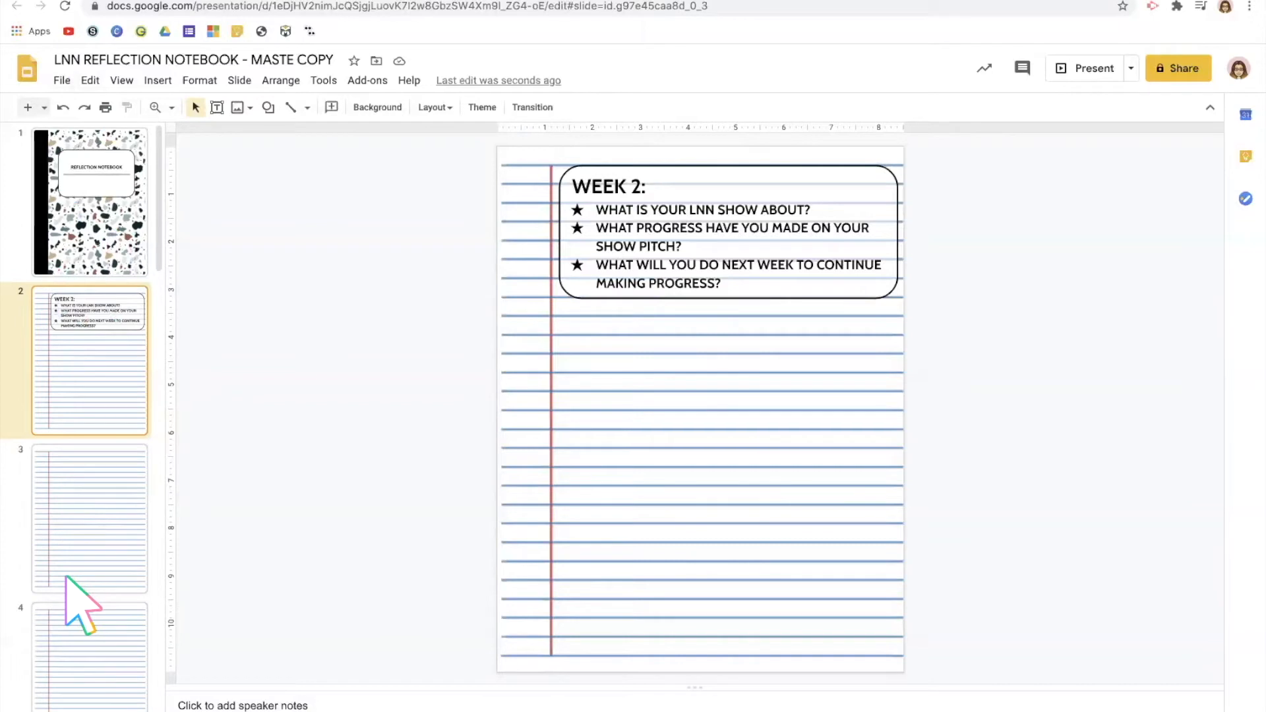
Copy only the cover slide into a new presentation named "LNN REFLECTION NOTEBOOK - STUDENT COPY" in the Blank interactive notebooks folder
{"action": "left_click", "coordinate": [93, 201]}
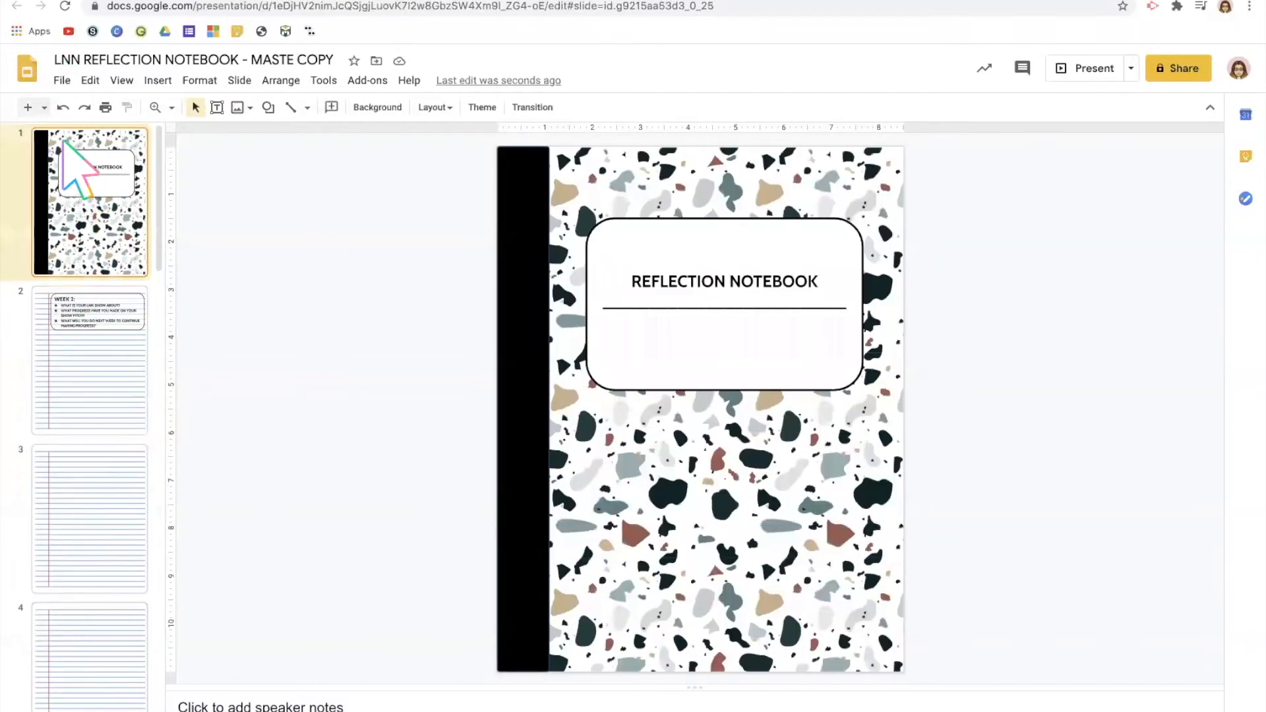
{"action": "left_click", "coordinate": [62, 80]}
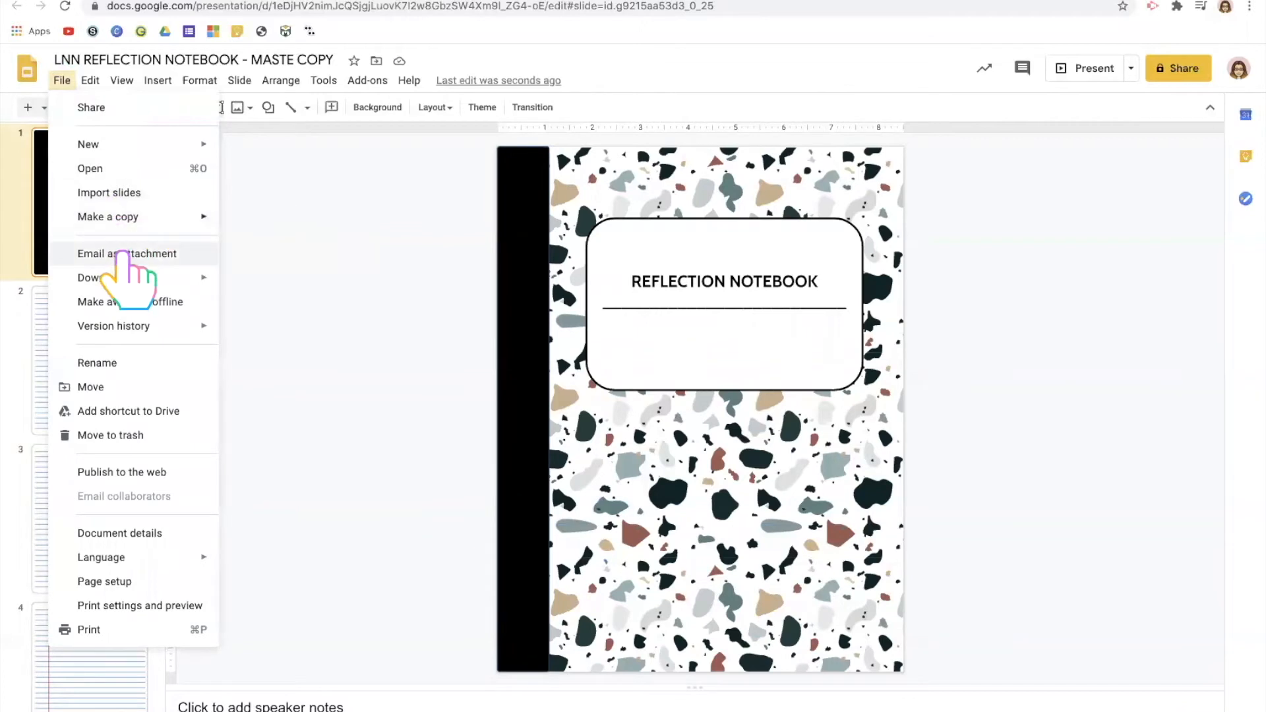
{"action": "mouse_move", "coordinate": [201, 218]}
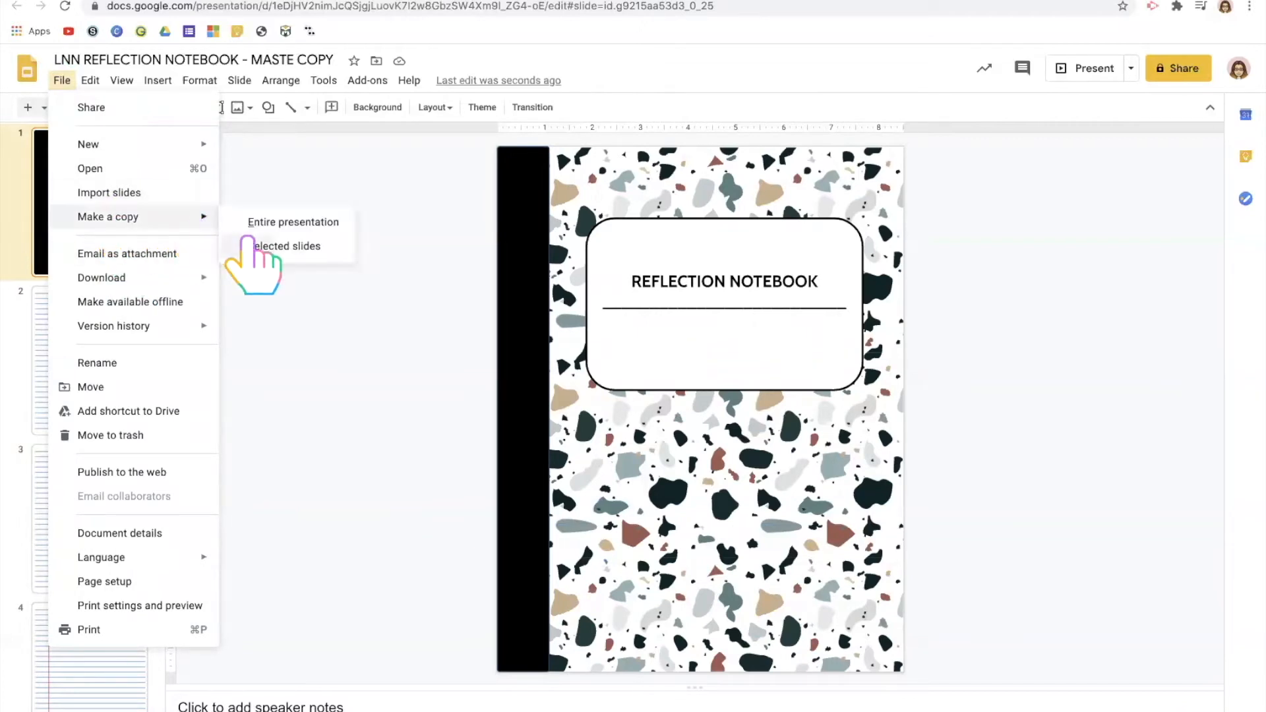
{"action": "left_click", "coordinate": [277, 246]}
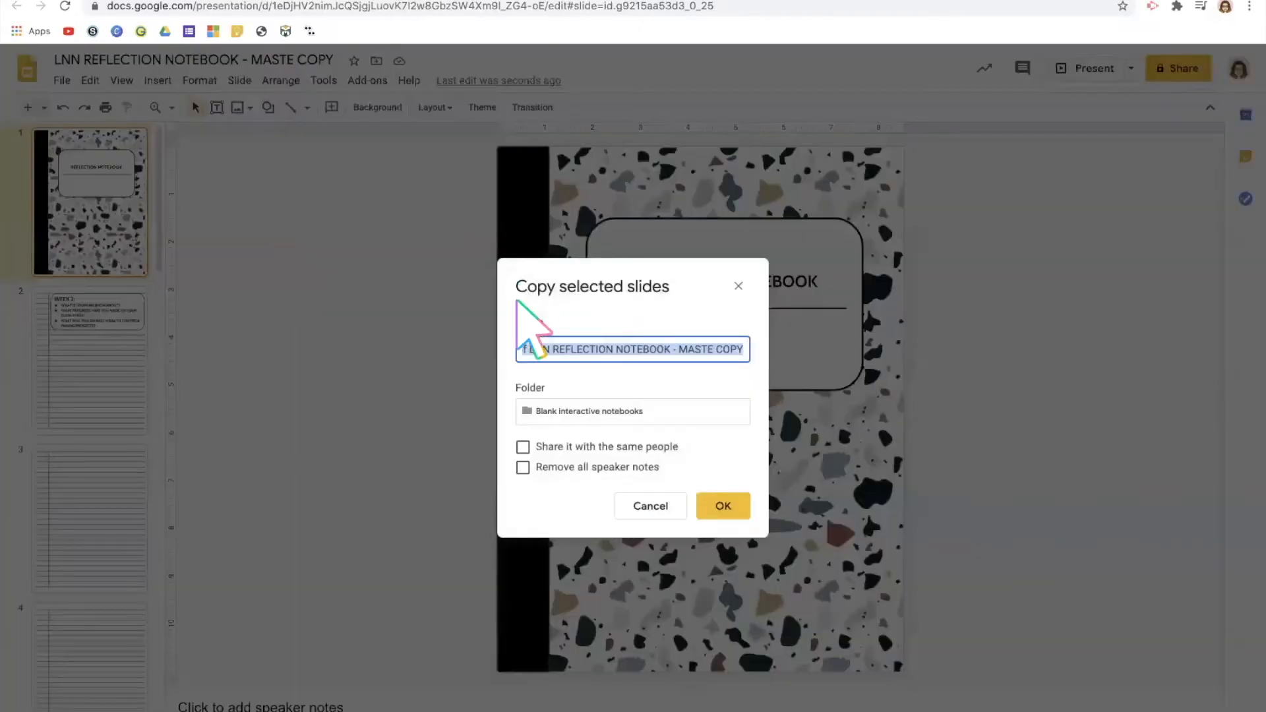
{"action": "left_click_drag", "start_coordinate": [711, 349], "coordinate": [683, 351]}
{"action": "type", "text": "STUDENT"}
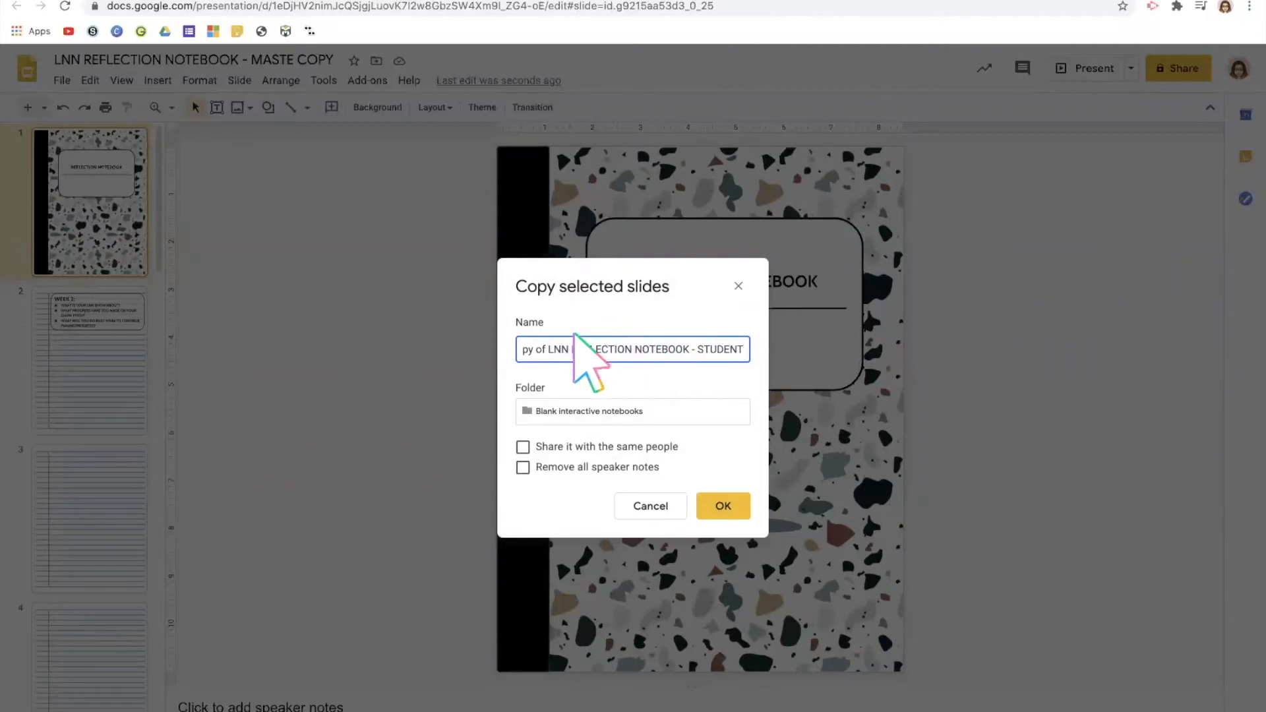
{"action": "left_click_drag", "start_coordinate": [547, 350], "coordinate": [475, 362]}
{"action": "key", "text": "BackSpace"}
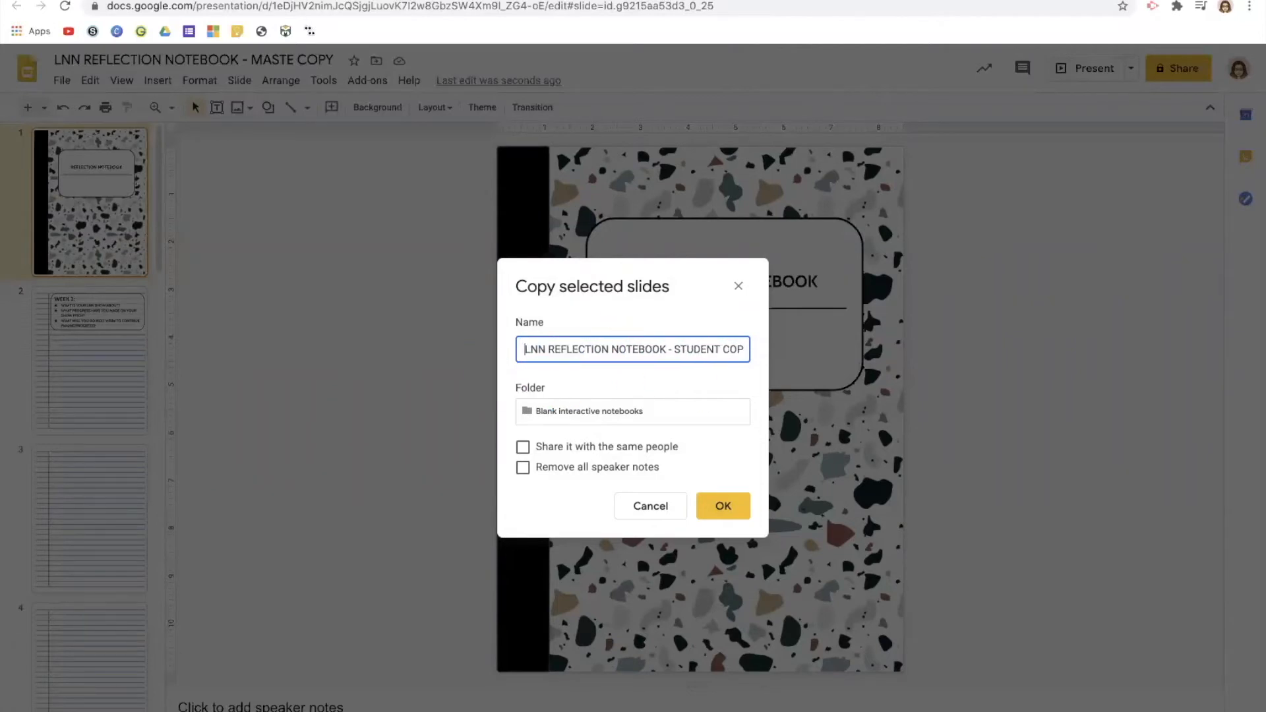
{"action": "left_click", "coordinate": [724, 507]}
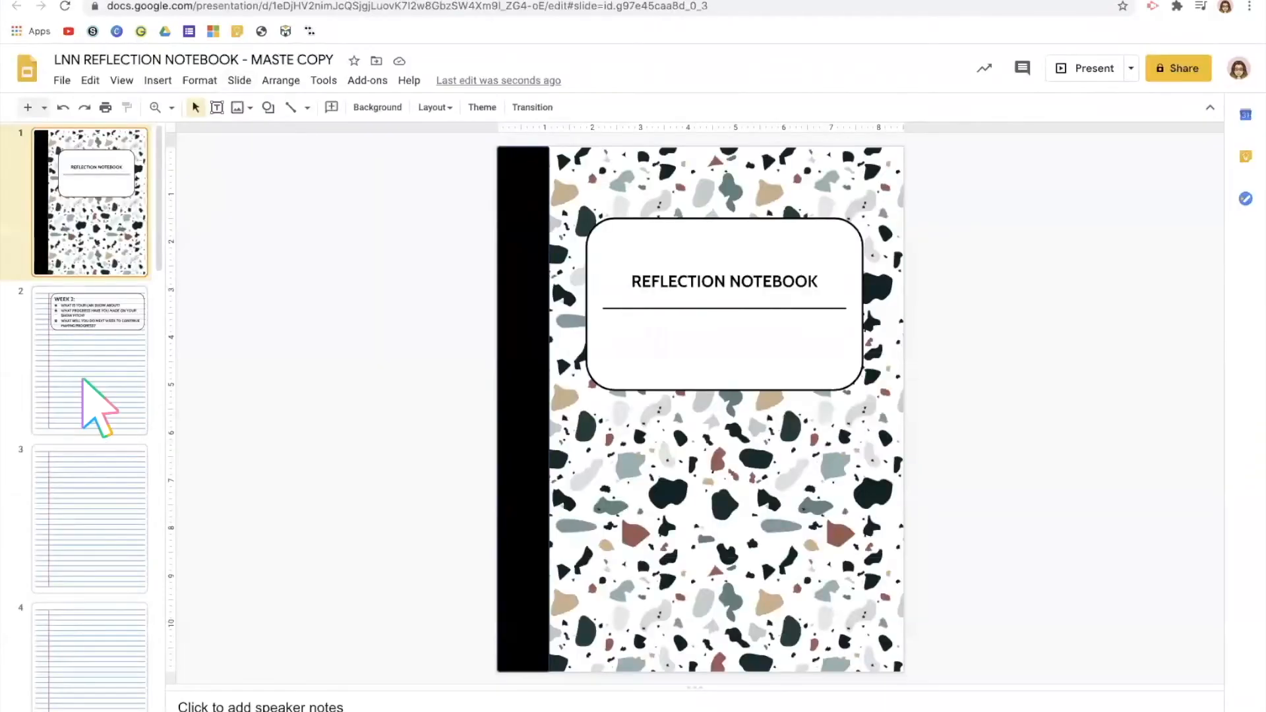
Copy slides 2 to 15 of the master copy and paste them after the student copy's cover, linked to the original presentation
{"action": "left_click", "coordinate": [93, 405]}
{"action": "scroll", "coordinate": [93, 404], "scroll_direction": "down", "scroll_amount": 10}
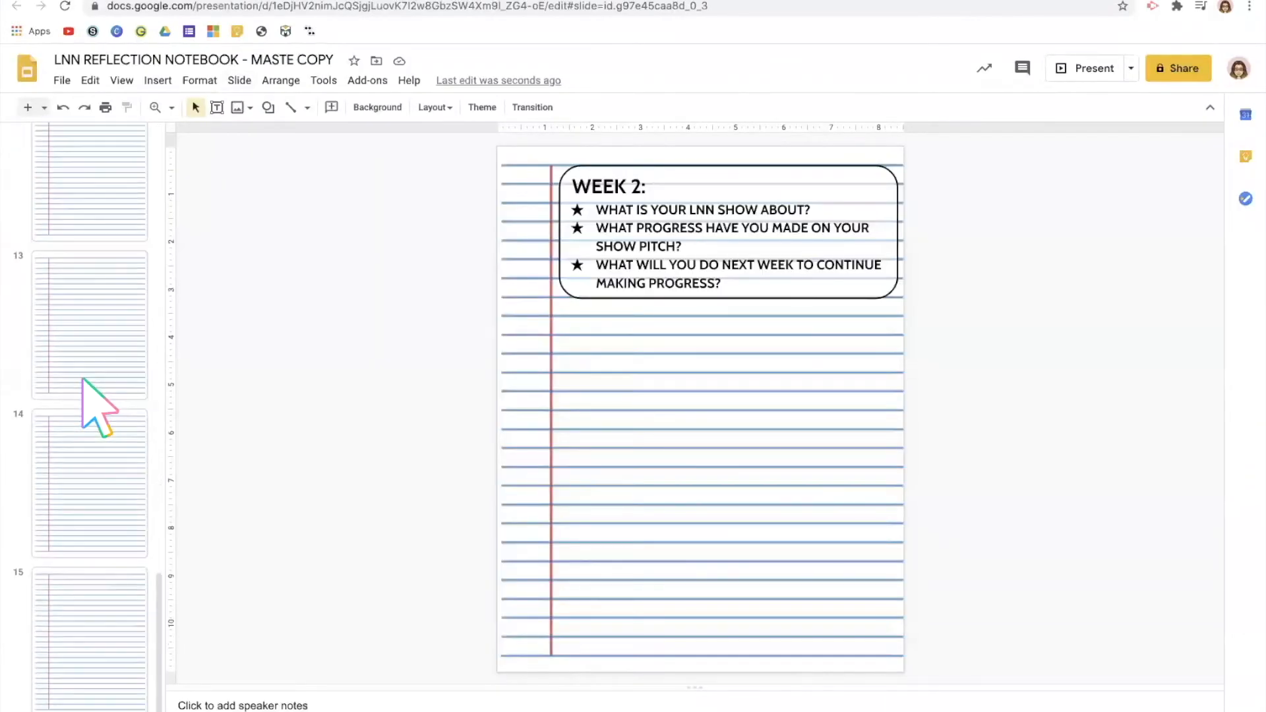
{"action": "left_click", "coordinate": [59, 618], "text": "shift"}
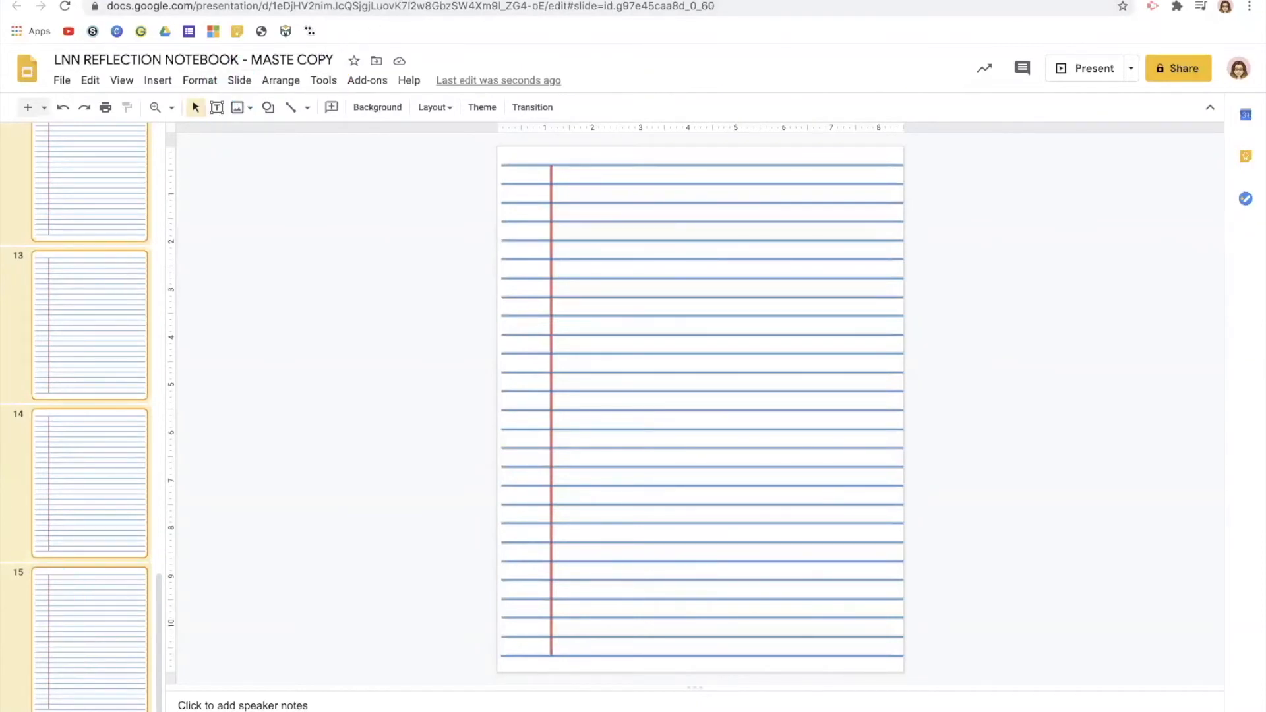
{"action": "left_click", "coordinate": [399, 0]}
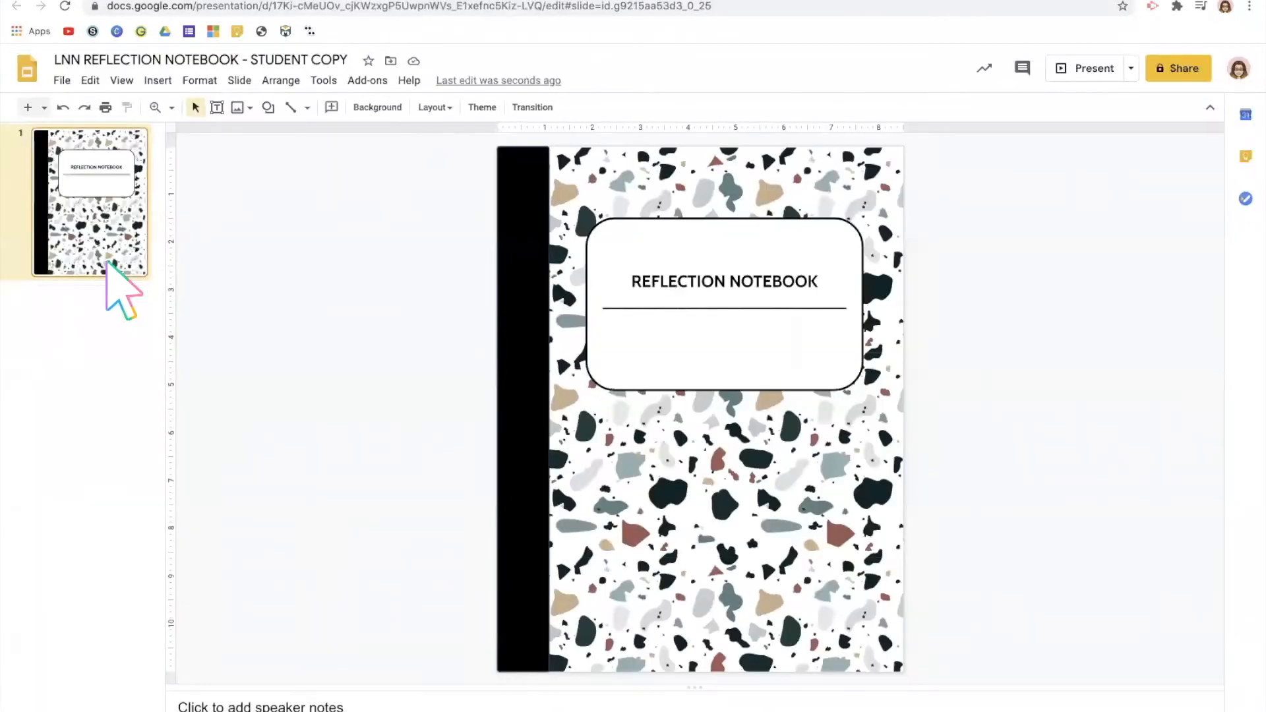
{"action": "key", "text": "ctrl+v"}
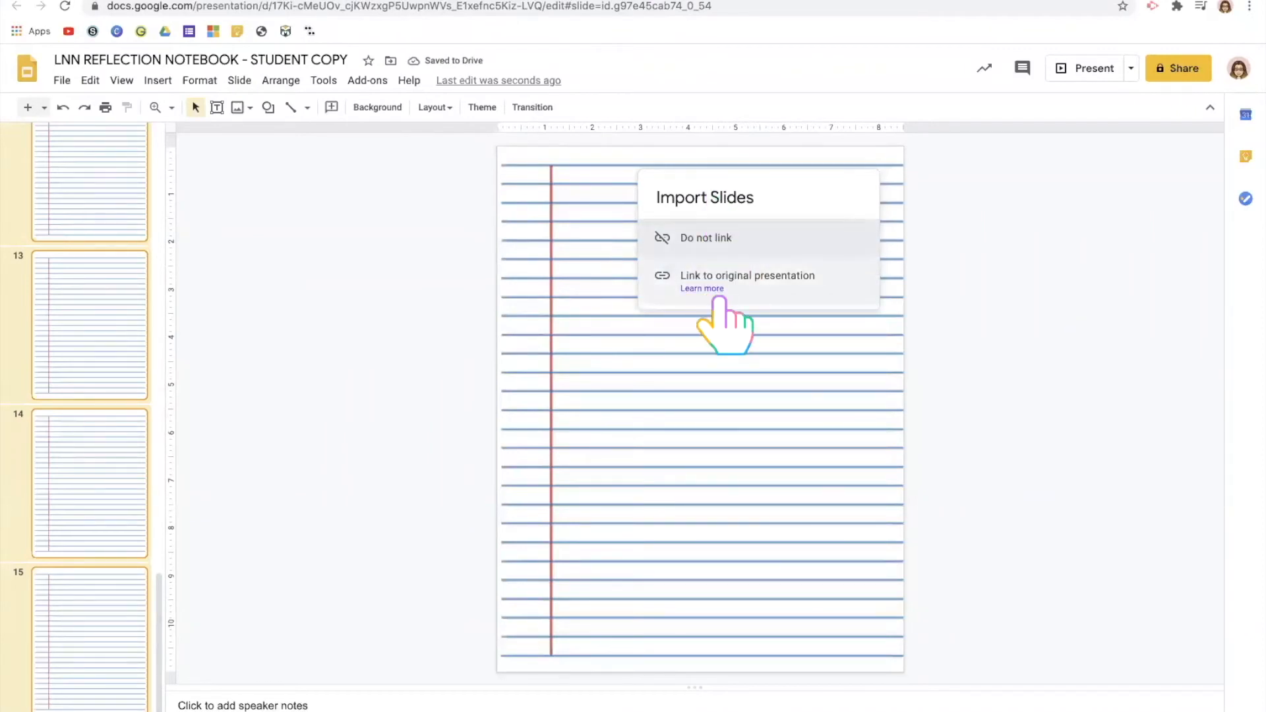
{"action": "left_click", "coordinate": [768, 275]}
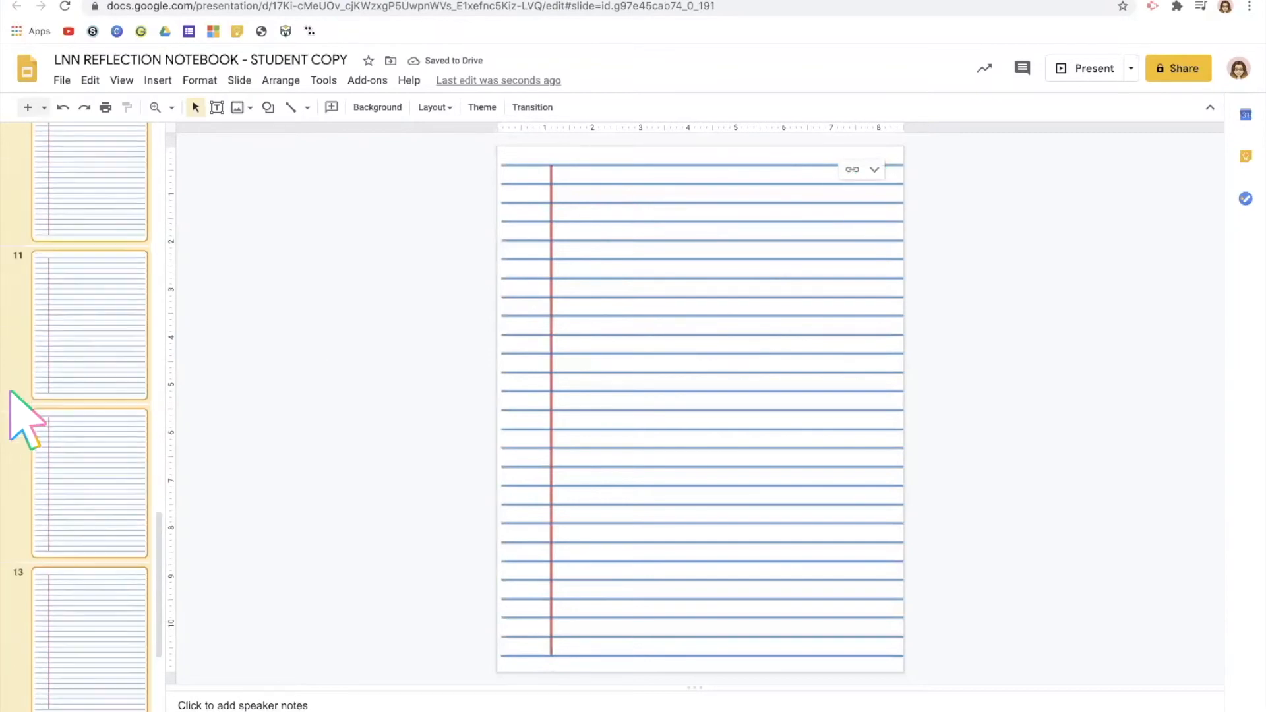
{"action": "scroll", "coordinate": [12, 396], "scroll_direction": "up", "scroll_amount": 20}
{"action": "left_click", "coordinate": [74, 231]}
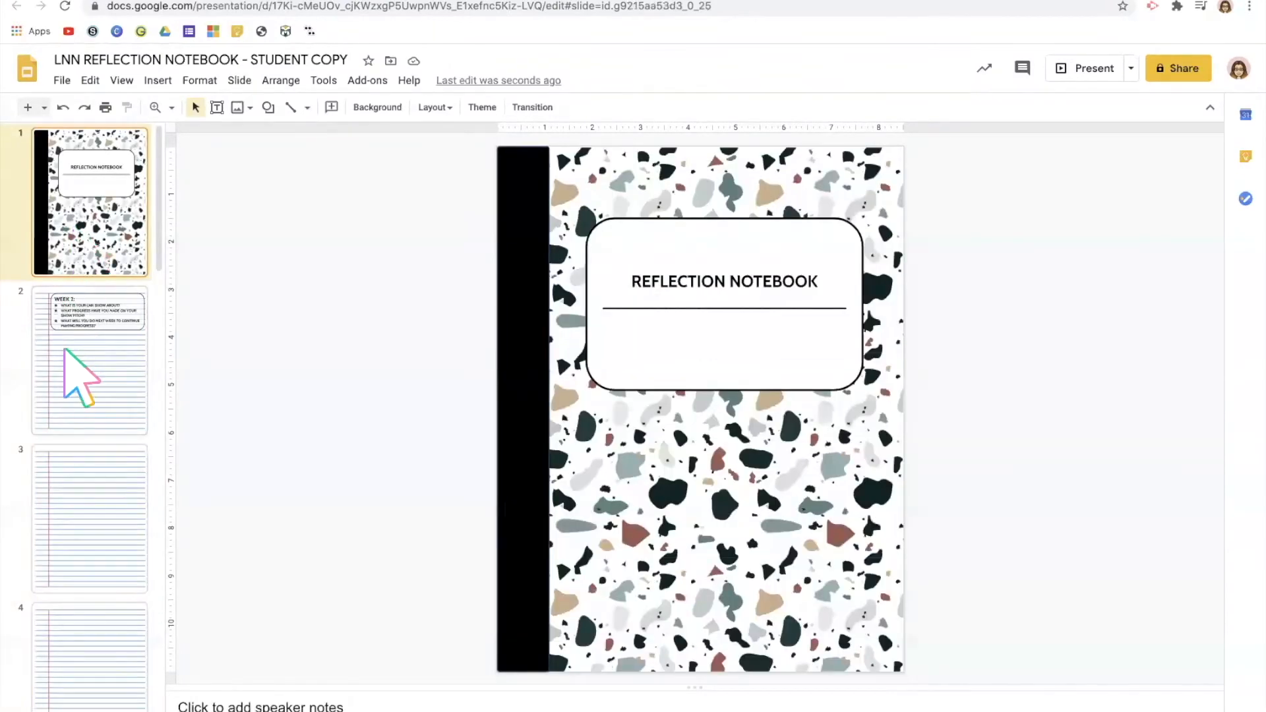
{"action": "left_click", "coordinate": [64, 351]}
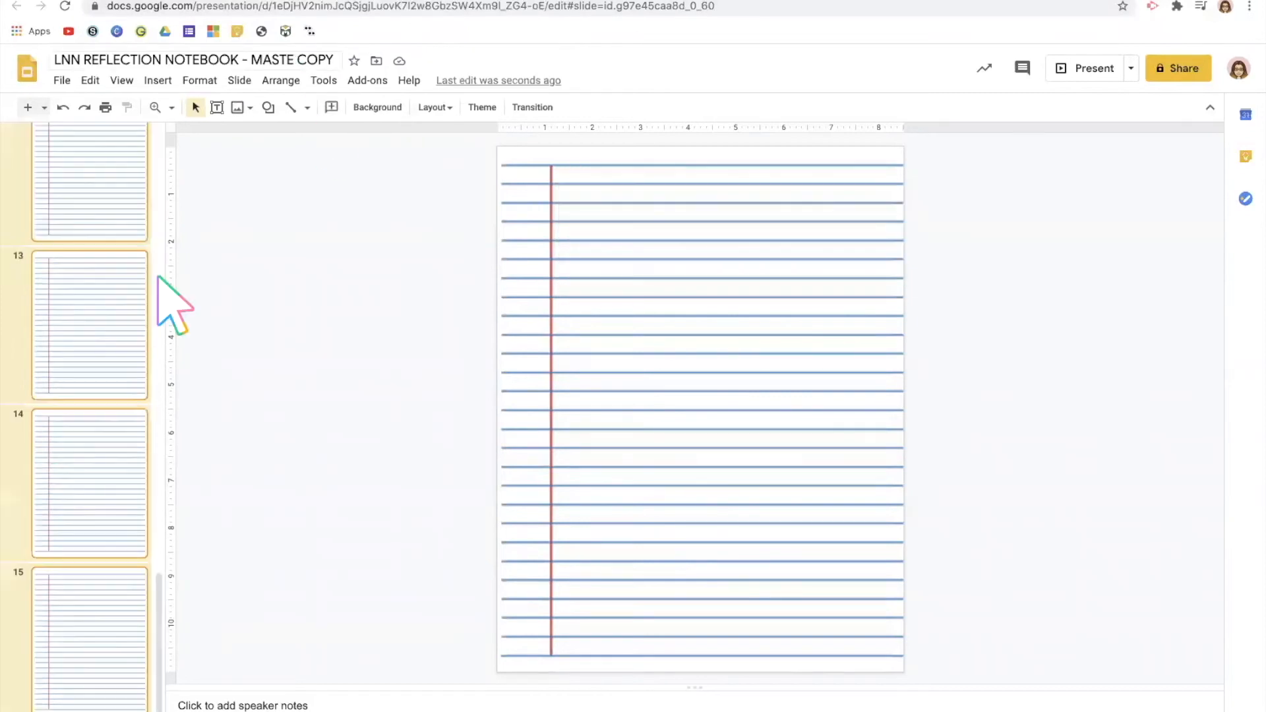
In the master copy, copy the Week 2 prompt box with its text from slide 2 and paste it onto slide 3
{"action": "scroll", "coordinate": [66, 396], "scroll_direction": "up", "scroll_amount": 20}
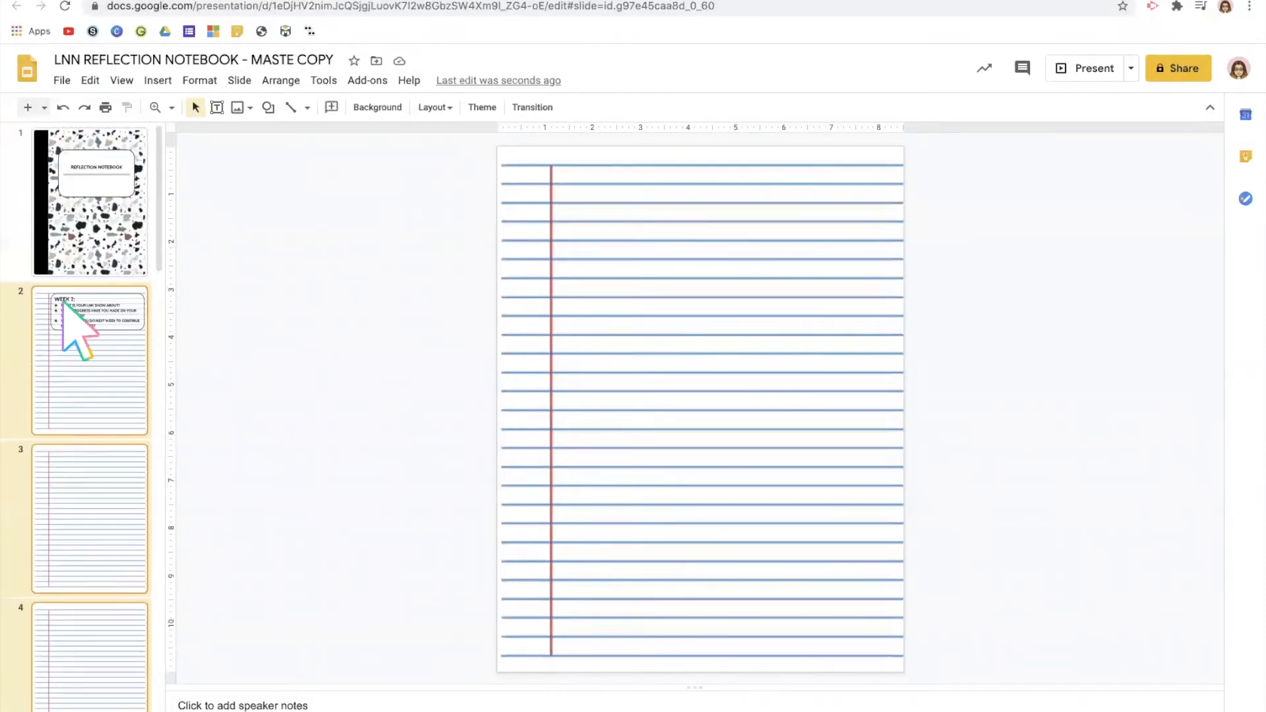
{"action": "left_click", "coordinate": [108, 231]}
{"action": "left_click", "coordinate": [86, 326]}
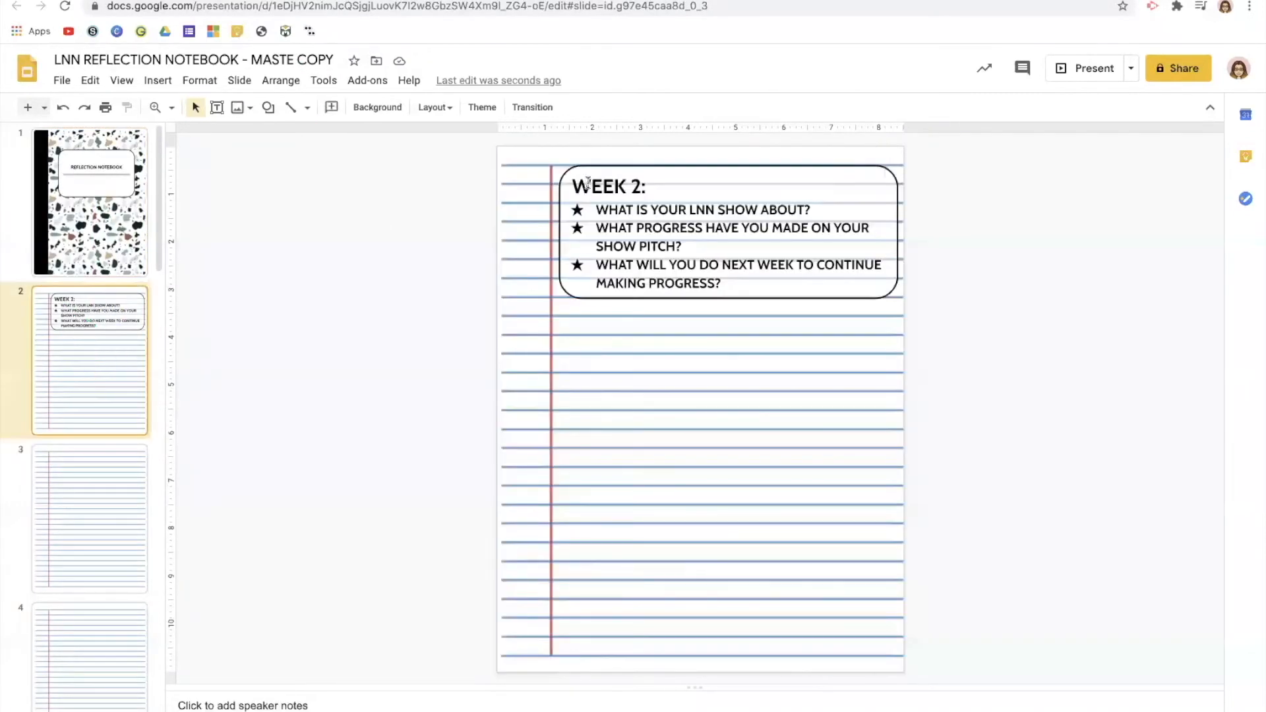
{"action": "left_click", "coordinate": [588, 182]}
{"action": "left_click", "coordinate": [561, 213]}
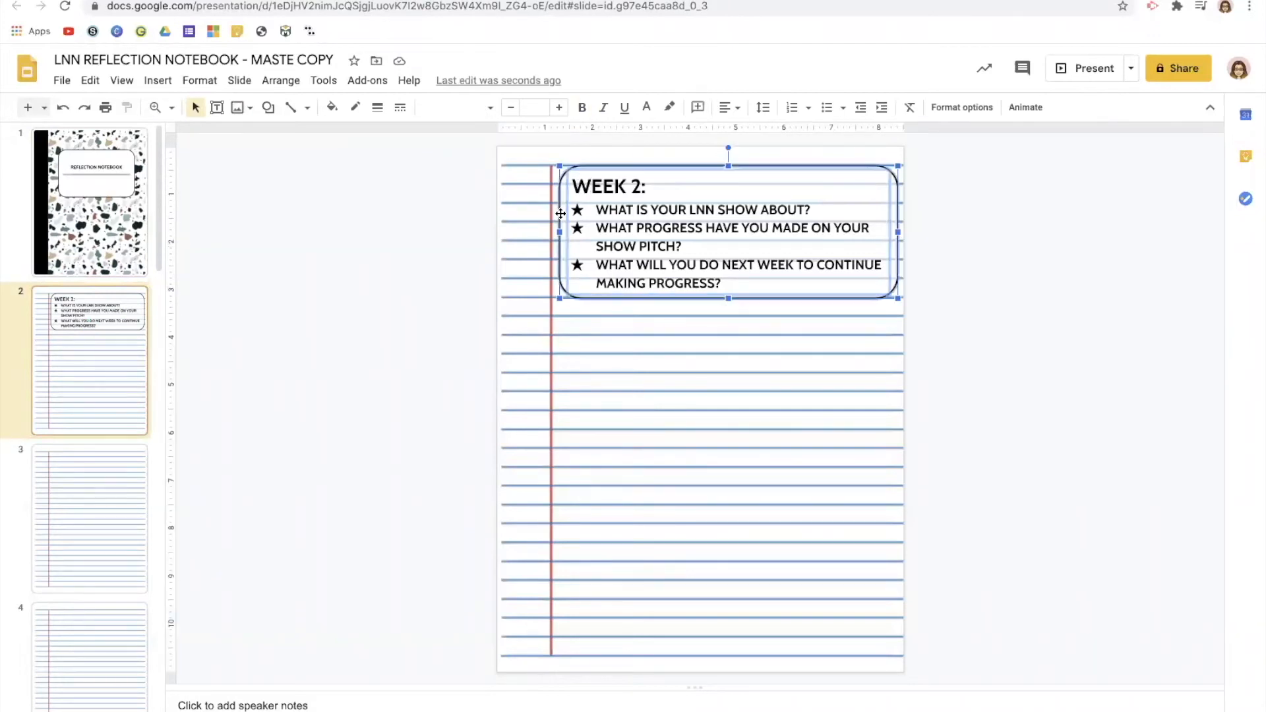
{"action": "left_click", "coordinate": [126, 521]}
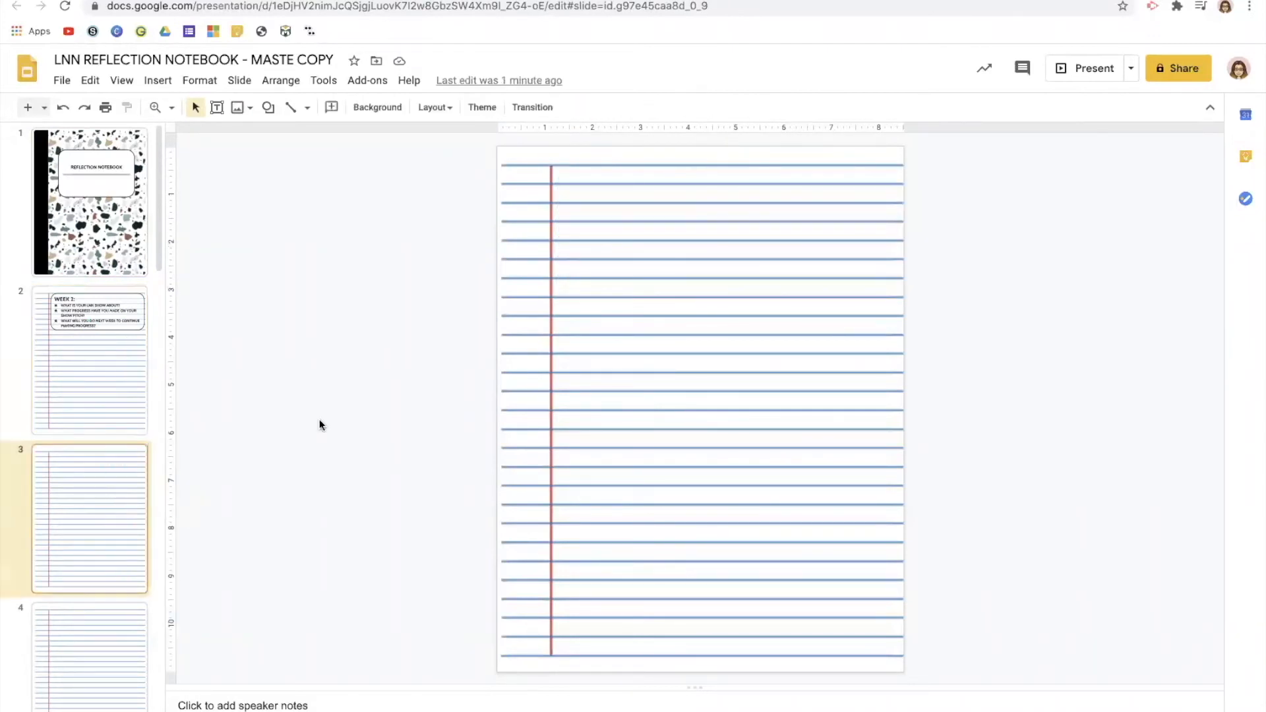
{"action": "key", "text": "ctrl+v"}
{"action": "left_click", "coordinate": [350, 310]}
Change the heading of the prompt box on slide 3 to "WEEK 3:"
{"action": "left_click", "coordinate": [626, 209]}
{"action": "left_click", "coordinate": [647, 187]}
{"action": "key", "text": "BackSpace"}
{"action": "key", "text": "BackSpace"}
{"action": "type", "text": "3"}
{"action": "left_click", "coordinate": [468, 258]}
Replace the bulleted questions on slide 3 with "WHAT DID YOU ACCOMPLISH ON YOUR GRAPHIC DESIGN PROJECT THIS WEEK?"
{"action": "left_click", "coordinate": [716, 226]}
{"action": "left_click_drag", "start_coordinate": [721, 284], "coordinate": [585, 207]}
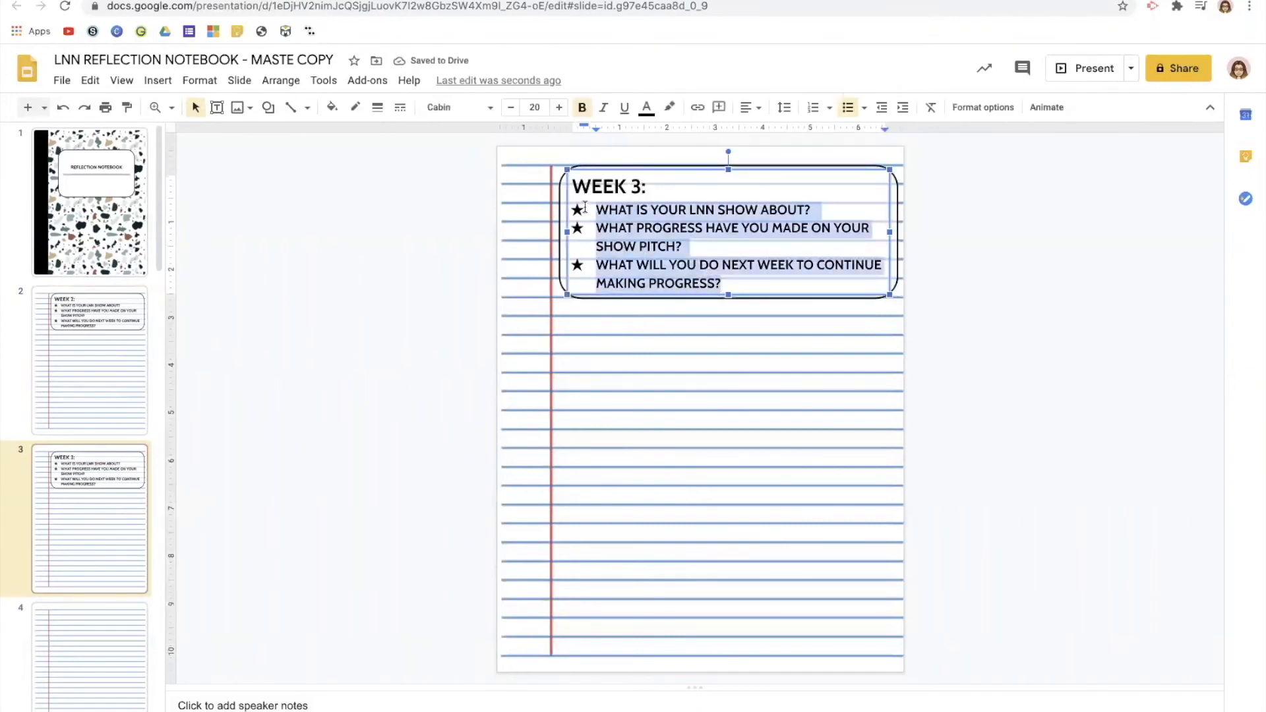
{"action": "type", "text": "WHAT DID YOU ACCOMPLISH ON YOUR GRAPHIC DESIGN PRO"}
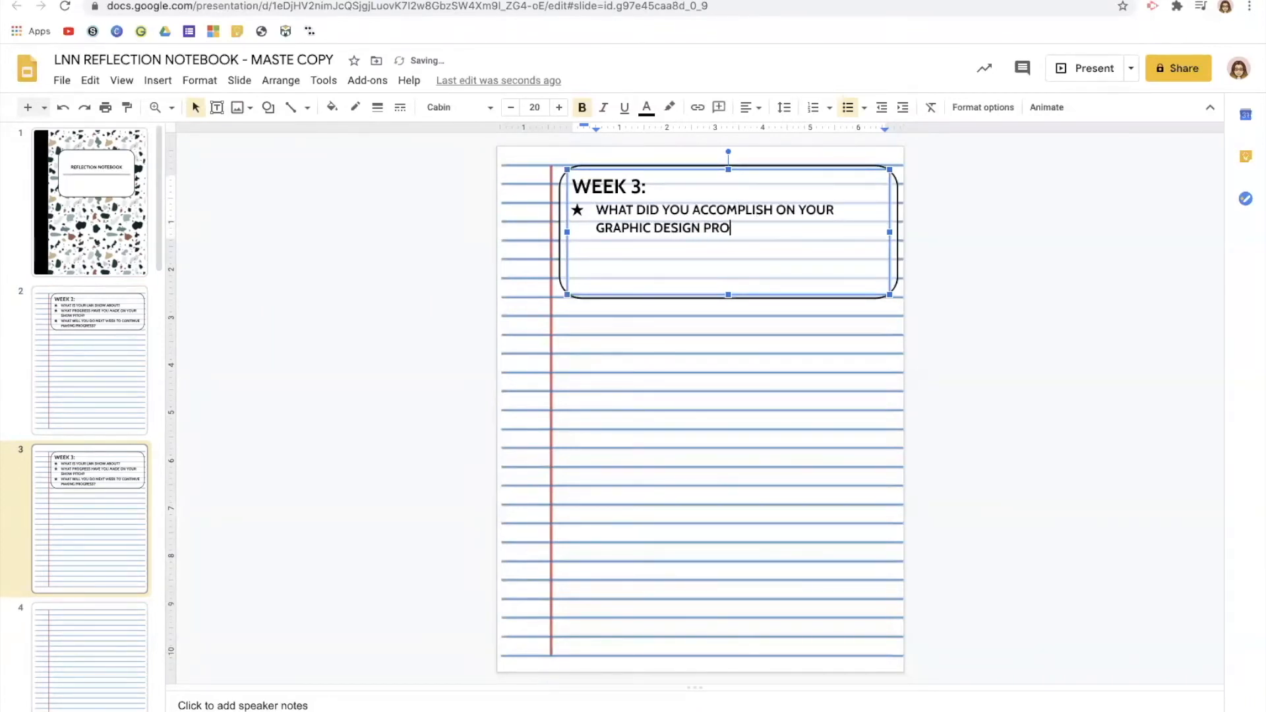
{"action": "type", "text": "JECT THIS WEEK?"}
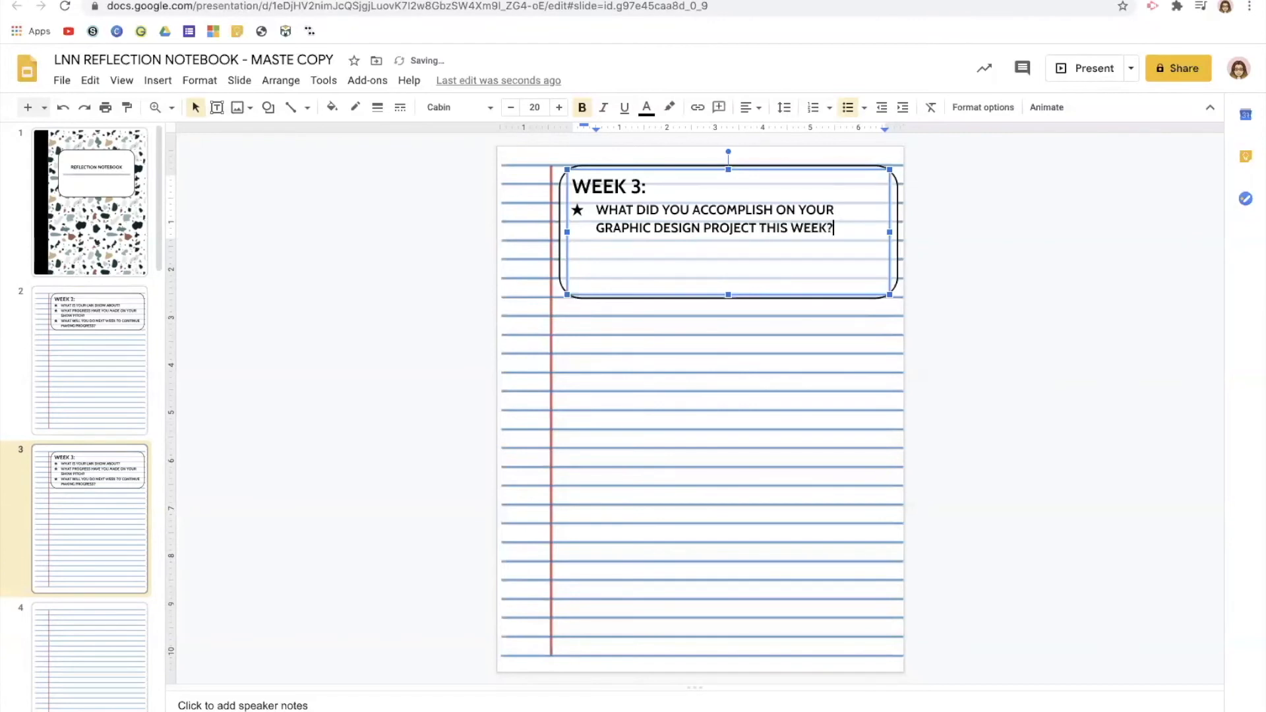
{"action": "left_click", "coordinate": [377, 405]}
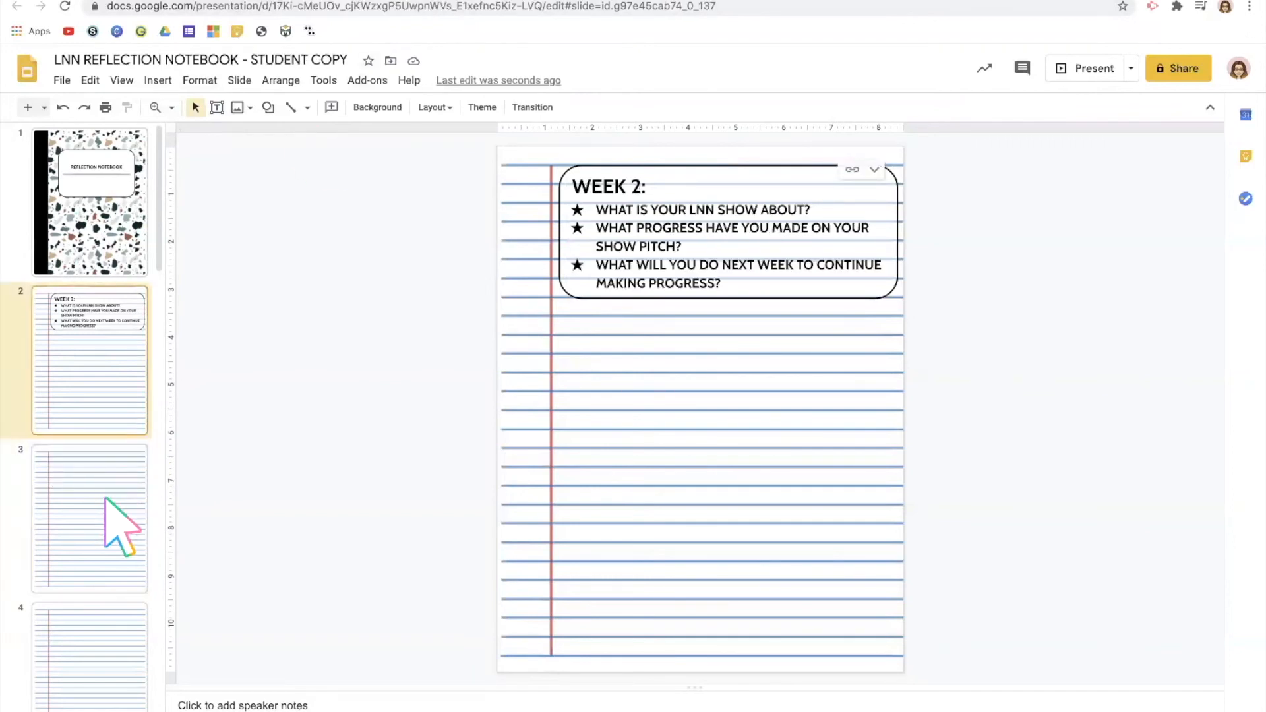
Update the linked slide 3 in the student copy from the master presentation
{"action": "left_click", "coordinate": [105, 499]}
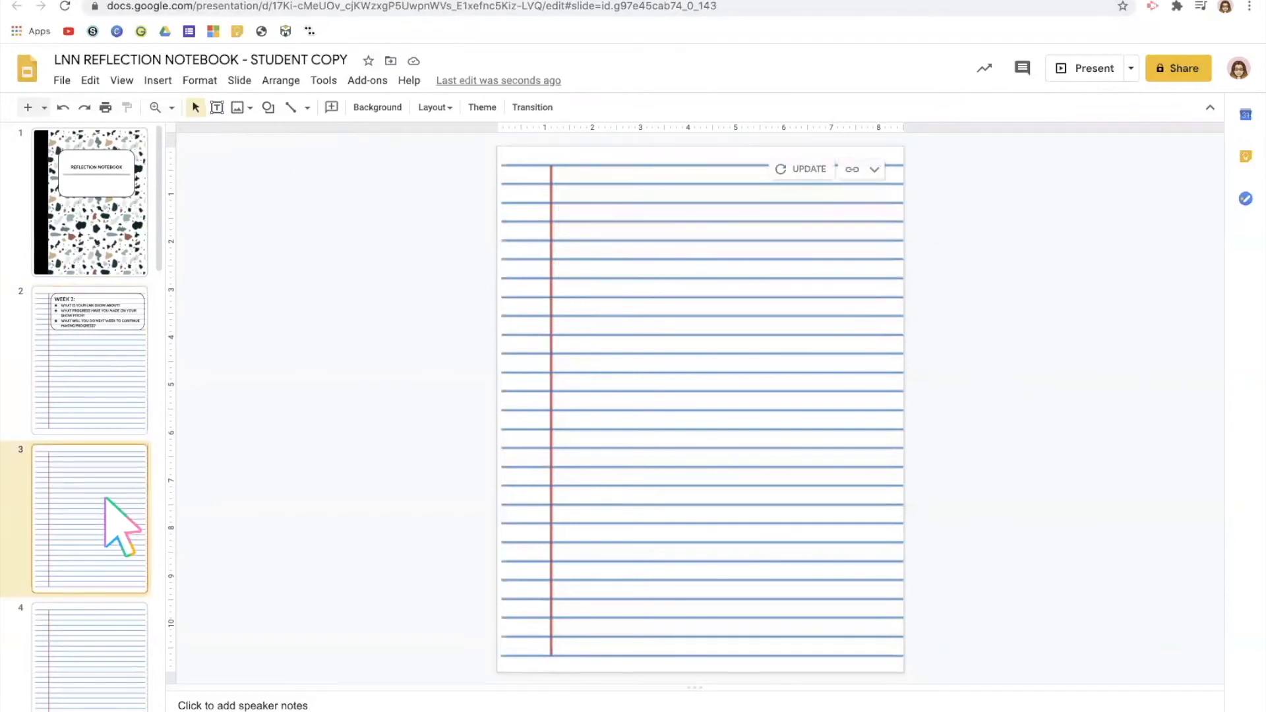
{"action": "left_click", "coordinate": [809, 173]}
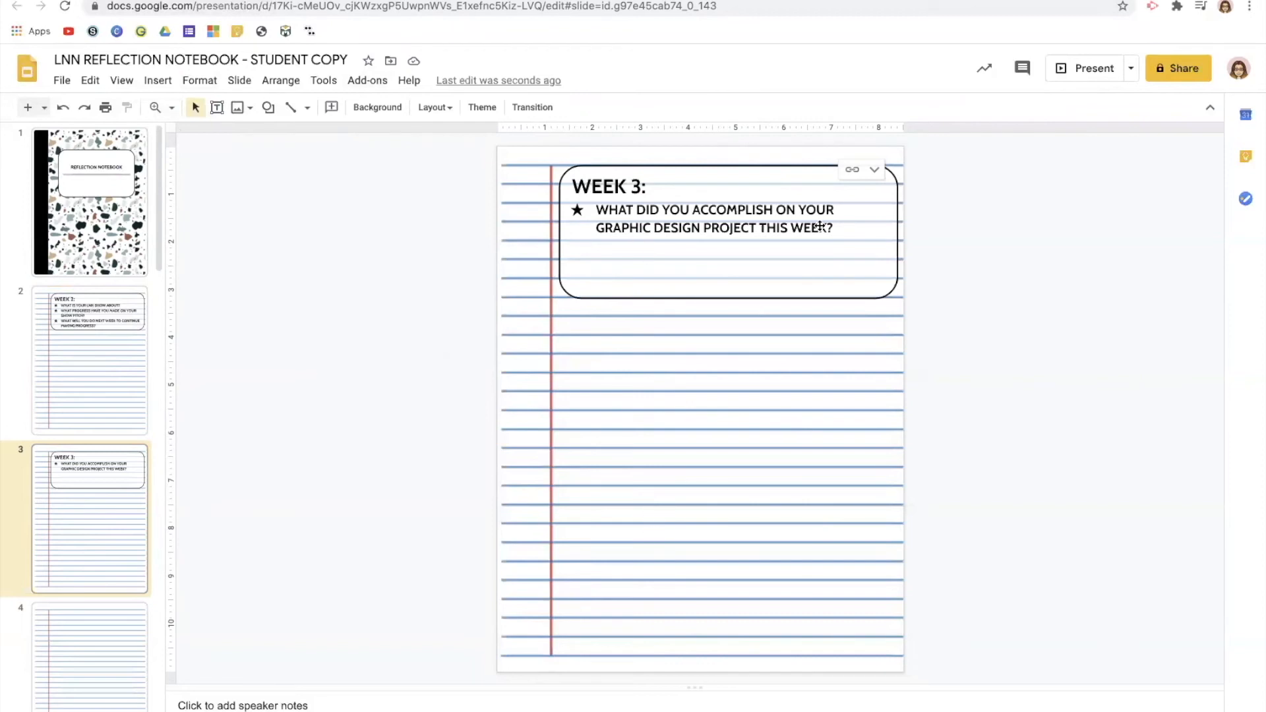
In the master copy, duplicate the Week 3 prompt box onto slide 4, changing it to "WEEK 4:" and the project to "NEWS BROADCAST PROJECT"
{"action": "left_click", "coordinate": [875, 169]}
{"action": "left_click", "coordinate": [829, 193]}
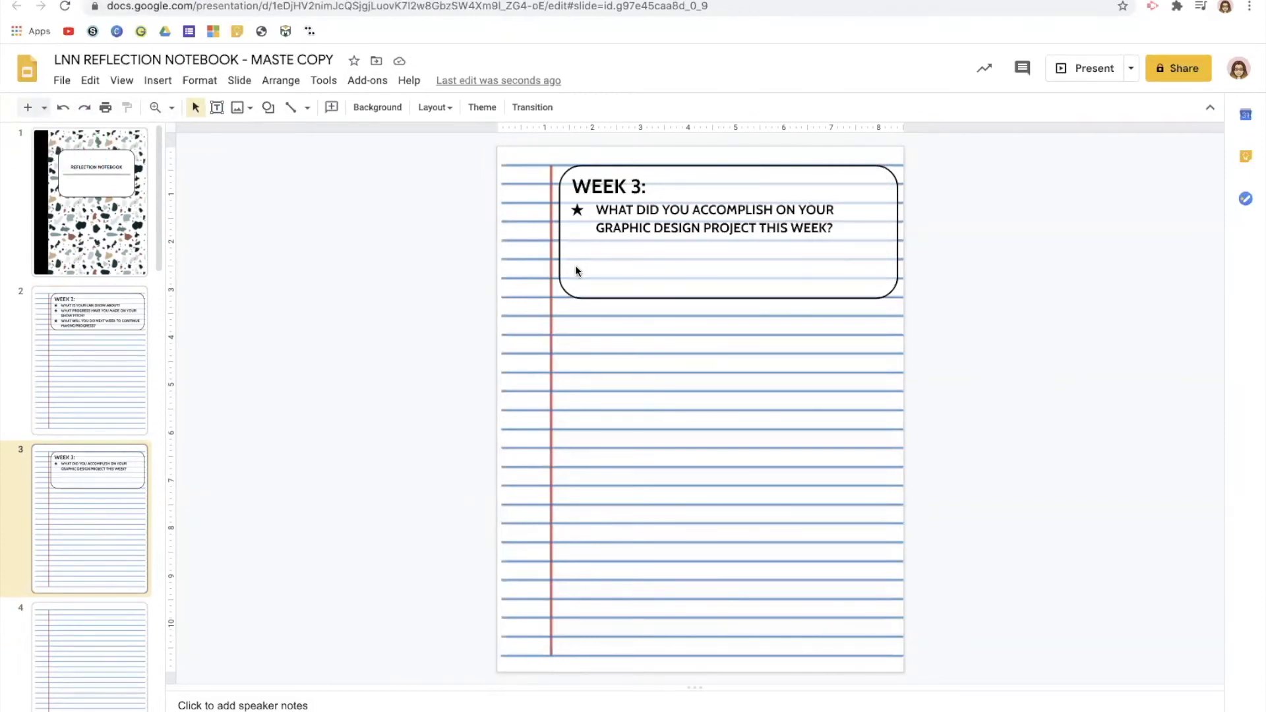
{"action": "left_click", "coordinate": [584, 190]}
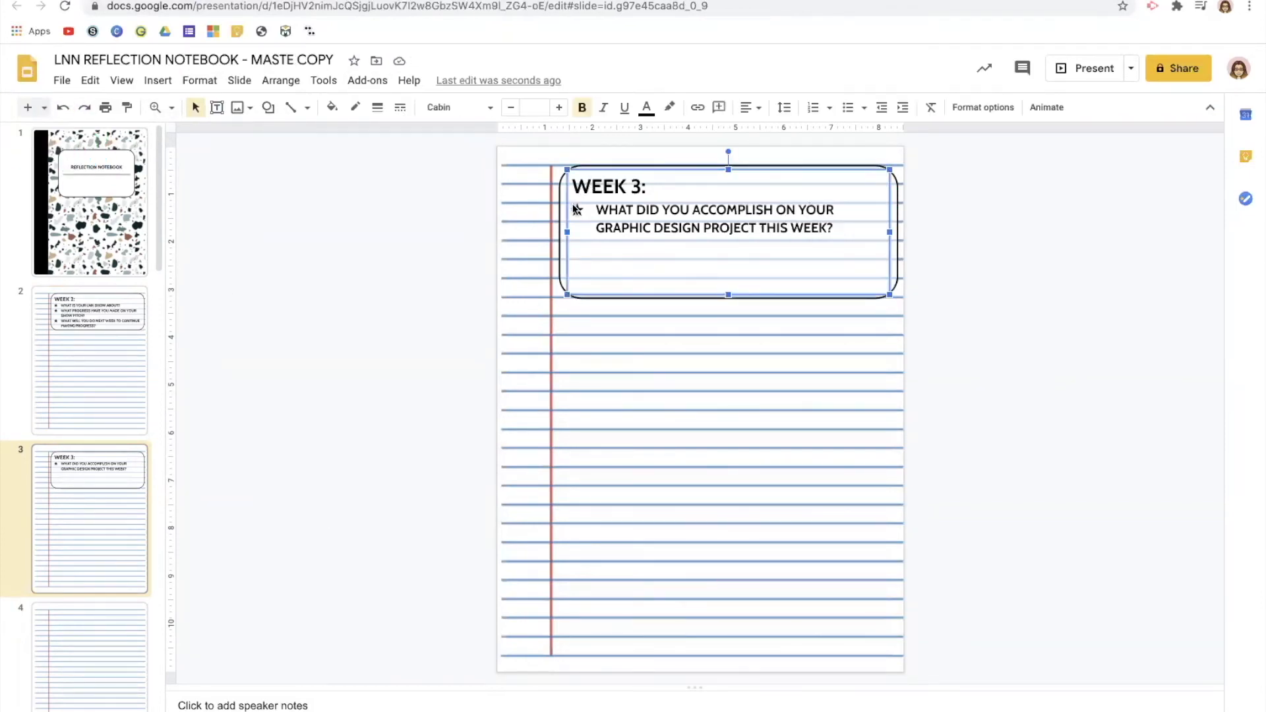
{"action": "left_click", "coordinate": [561, 246]}
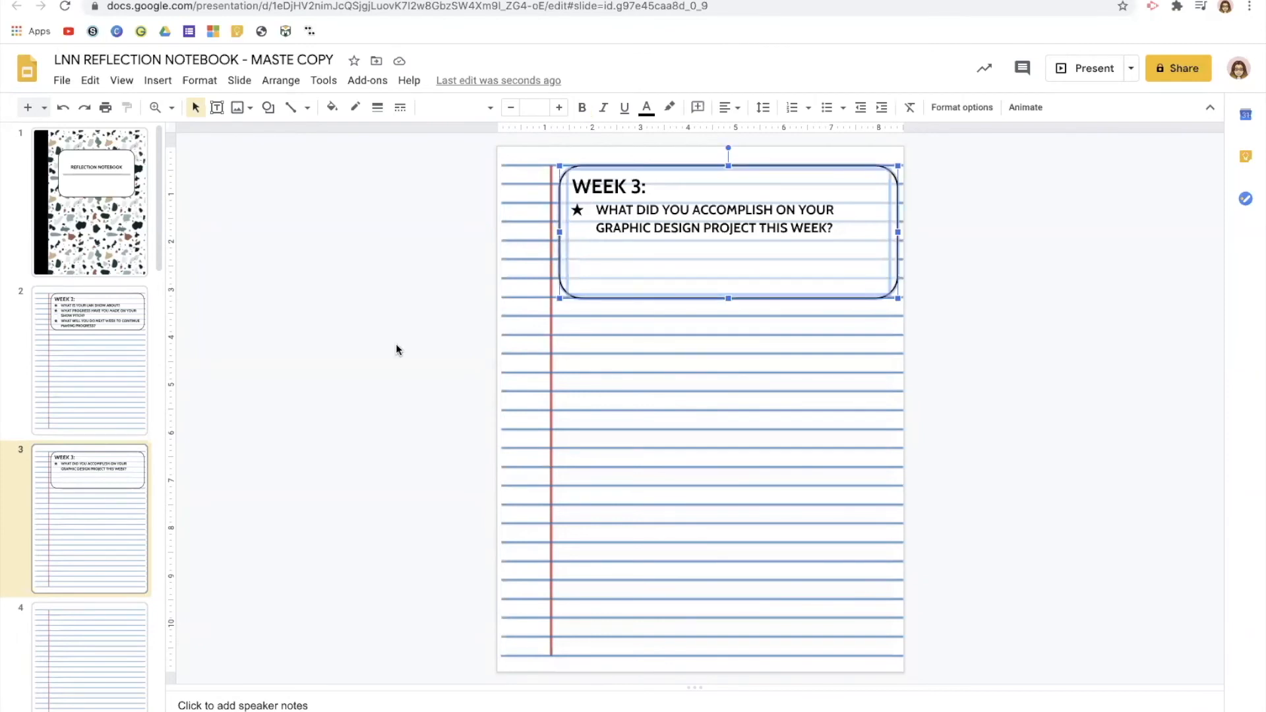
{"action": "scroll", "coordinate": [71, 585], "scroll_direction": "down", "scroll_amount": 2}
{"action": "left_click", "coordinate": [89, 597]}
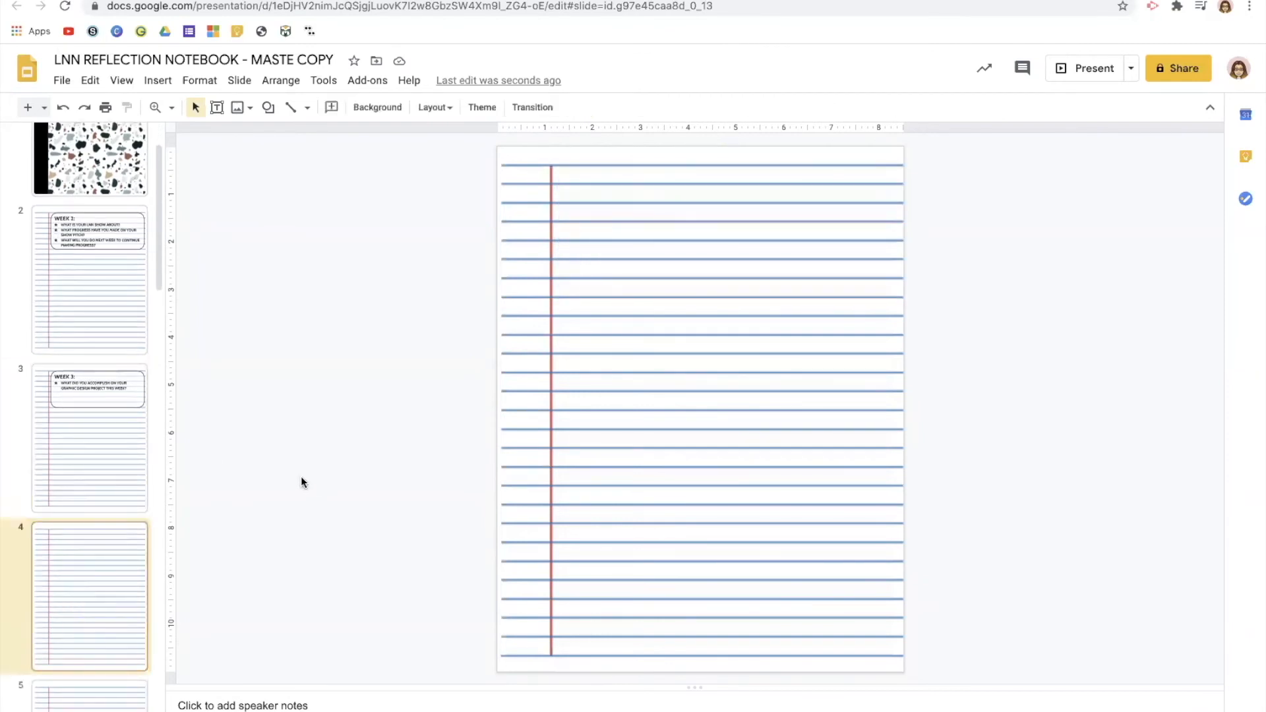
{"action": "key", "text": "ctrl+v"}
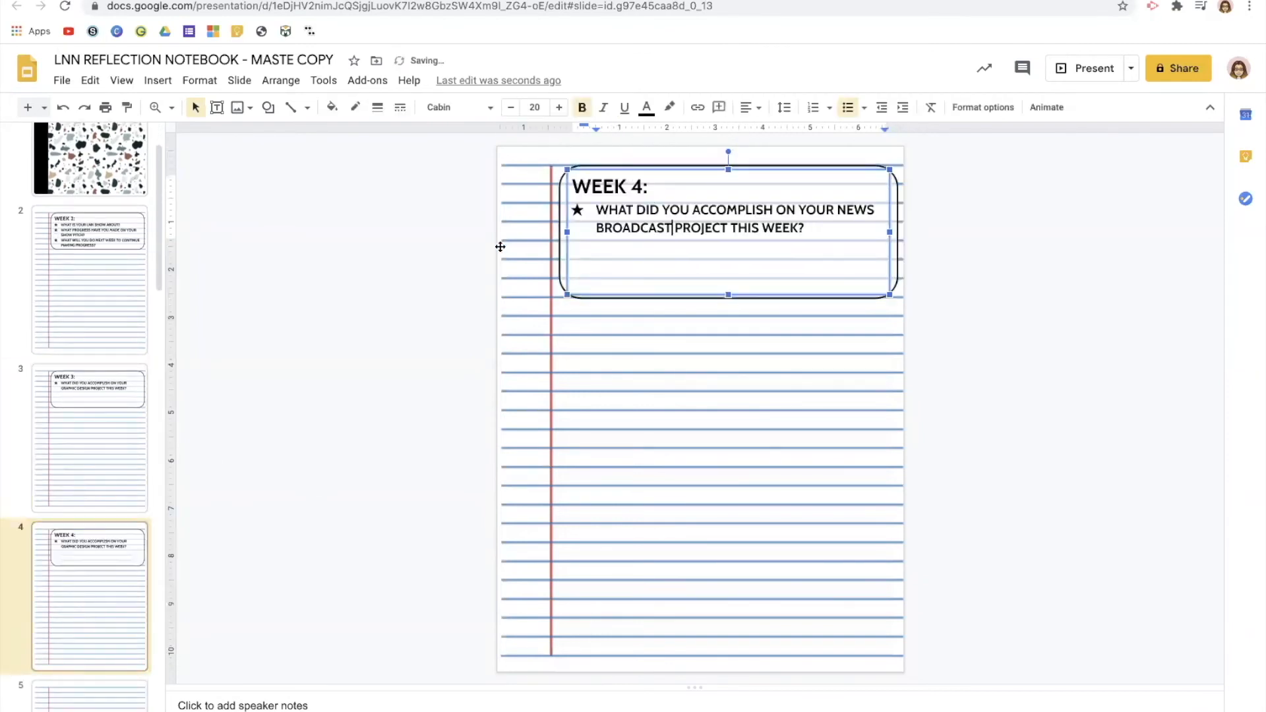
{"action": "left_click", "coordinate": [395, 277]}
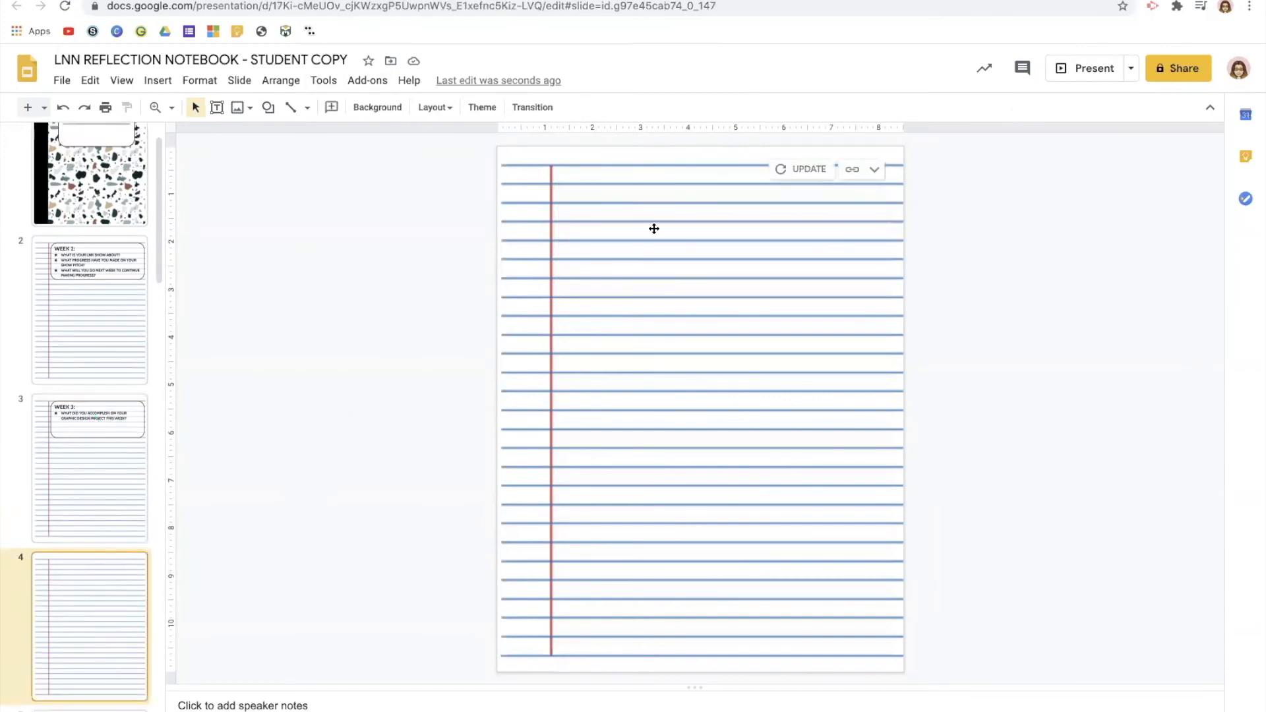
Update the linked slide 4 in the student copy from the master presentation
{"action": "left_click", "coordinate": [805, 170]}
Add the sample answer "I DID....." without a bullet below the Week 4 question on slide 4 of the student copy
{"action": "left_click", "coordinate": [666, 250]}
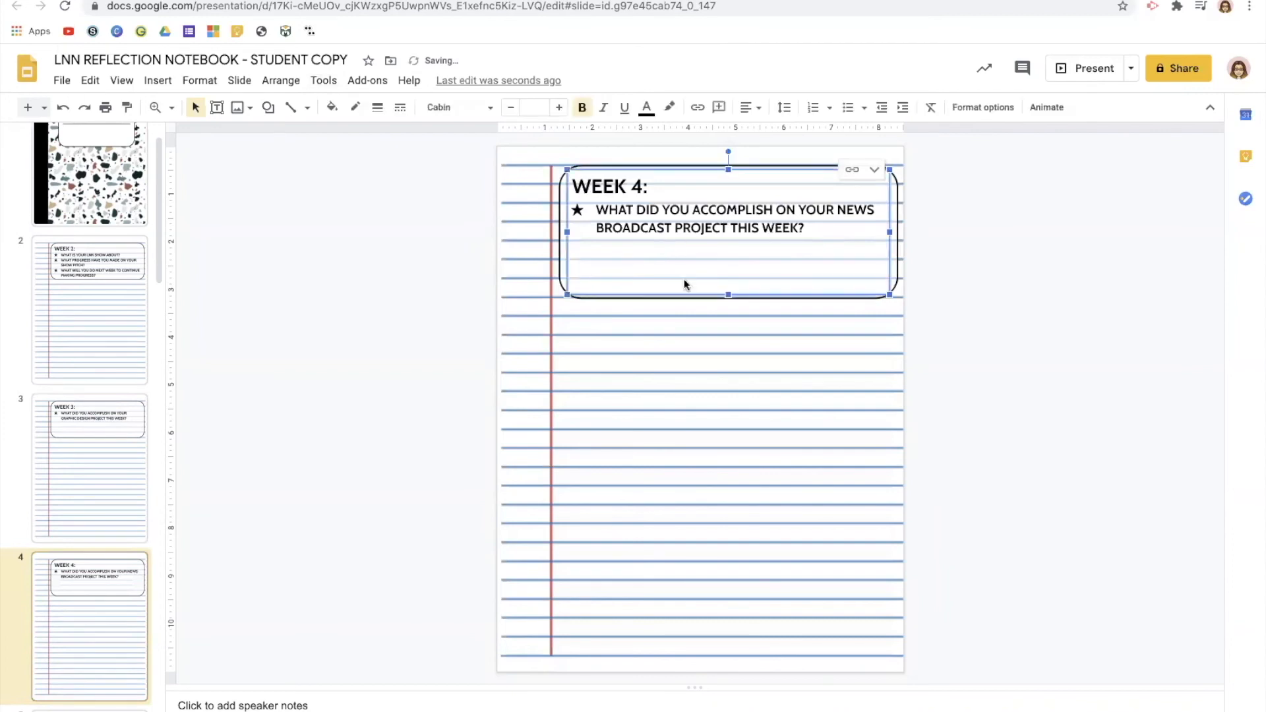
{"action": "left_click", "coordinate": [803, 223]}
{"action": "key", "text": "Return"}
{"action": "key", "text": "Return"}
{"action": "type", "text": "I DID....."}
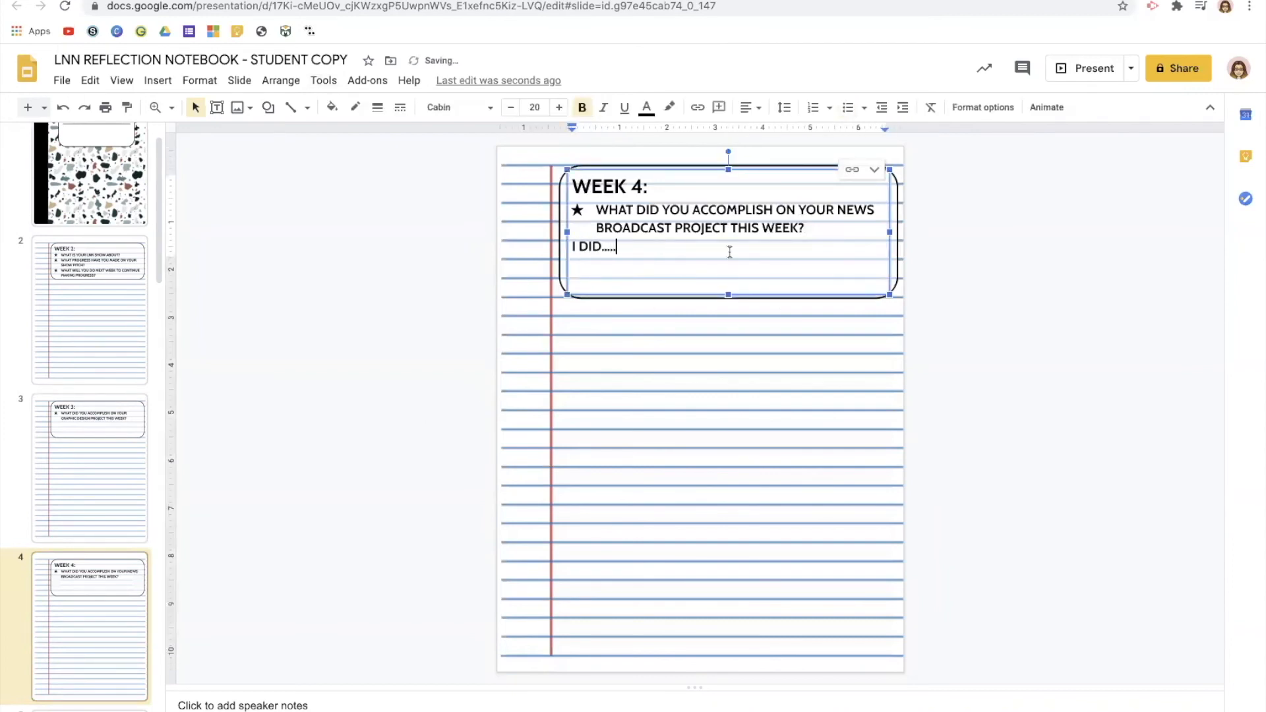
{"action": "left_click", "coordinate": [469, 342]}
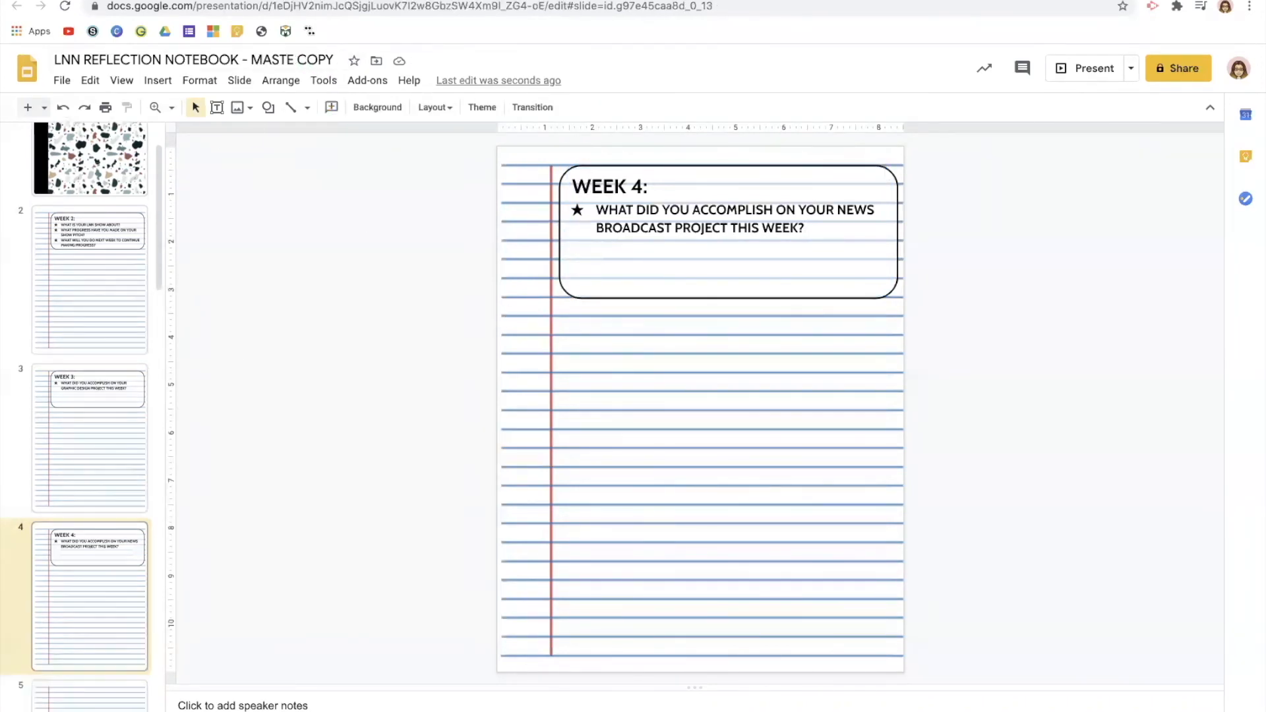
In the master copy, add a second bulleted question on slide 4: "WHO DID YOU WORK WITH ON YOUR BROADCAST?"
{"action": "left_click", "coordinate": [818, 228]}
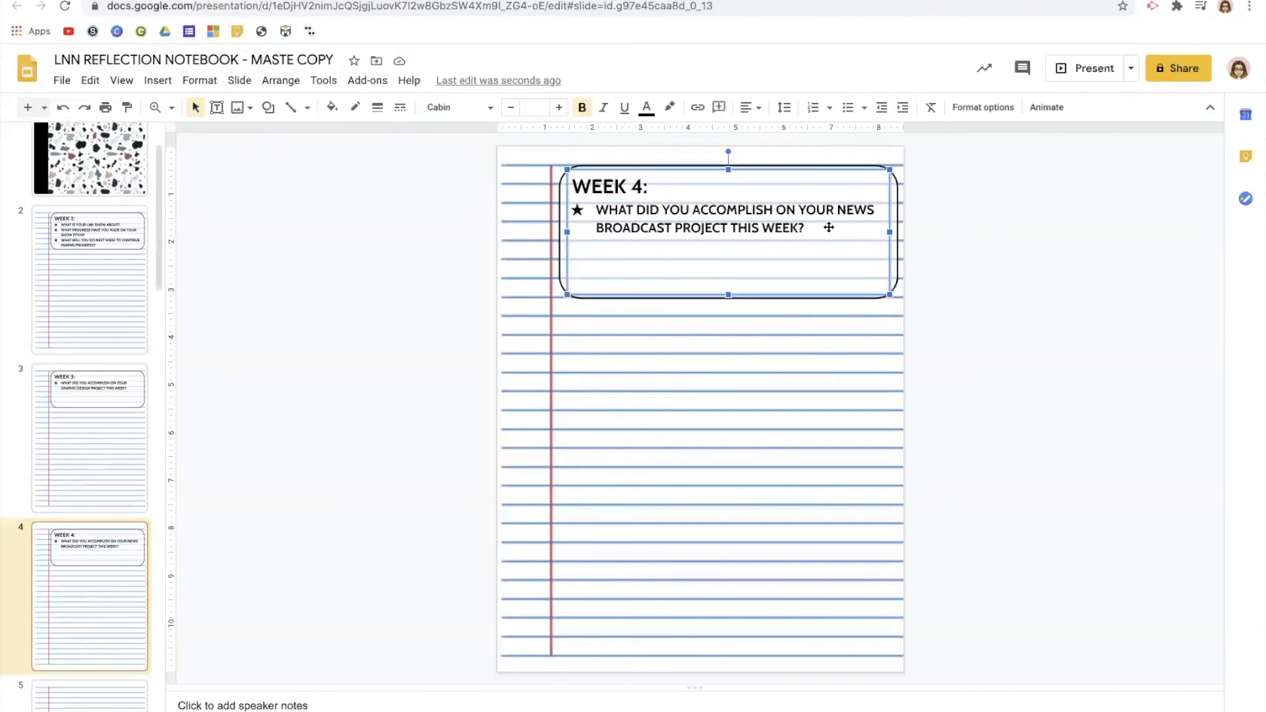
{"action": "key", "text": "Return"}
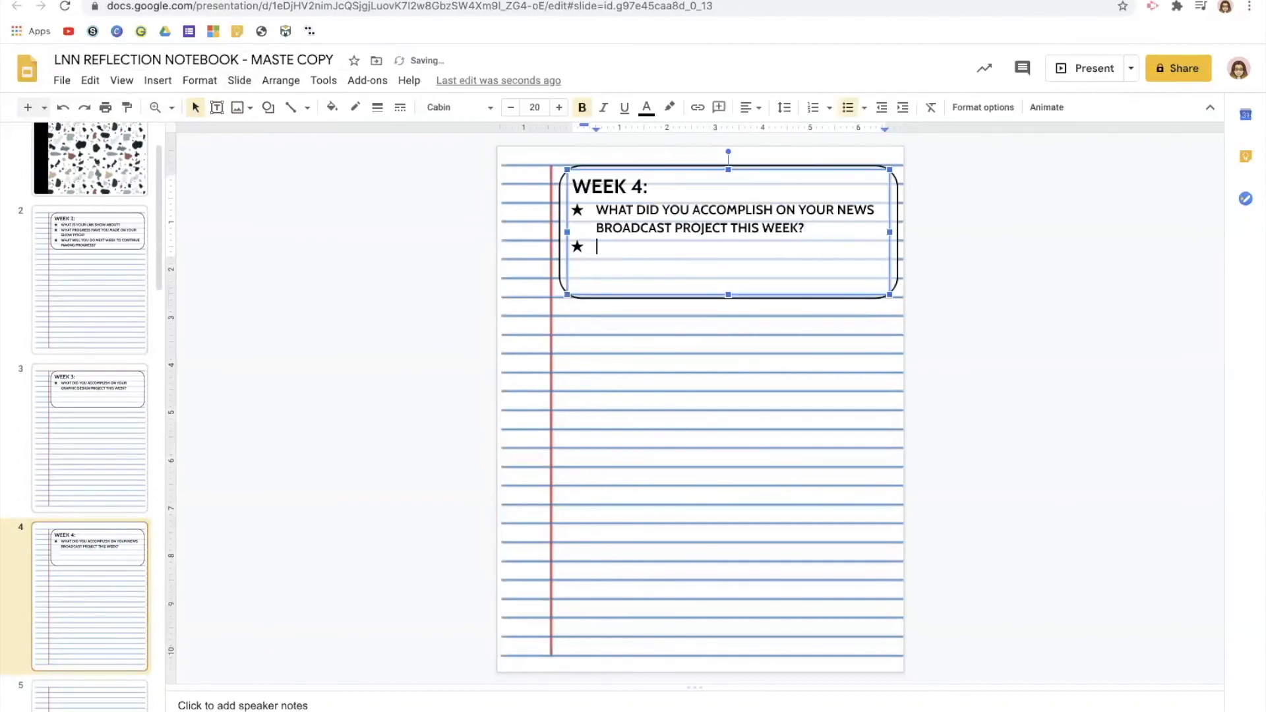
{"action": "type", "text": "WHO DID YOU WORK WITH ON YOUR B"}
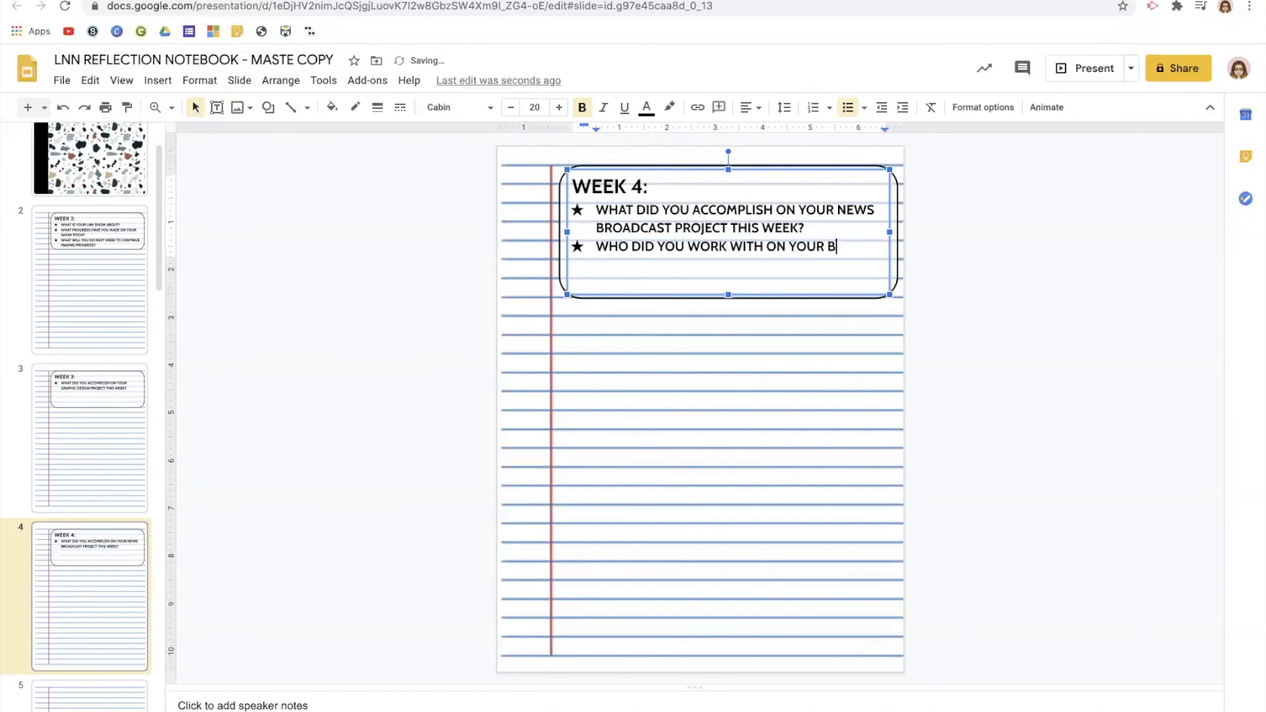
{"action": "type", "text": "ROADCAST?"}
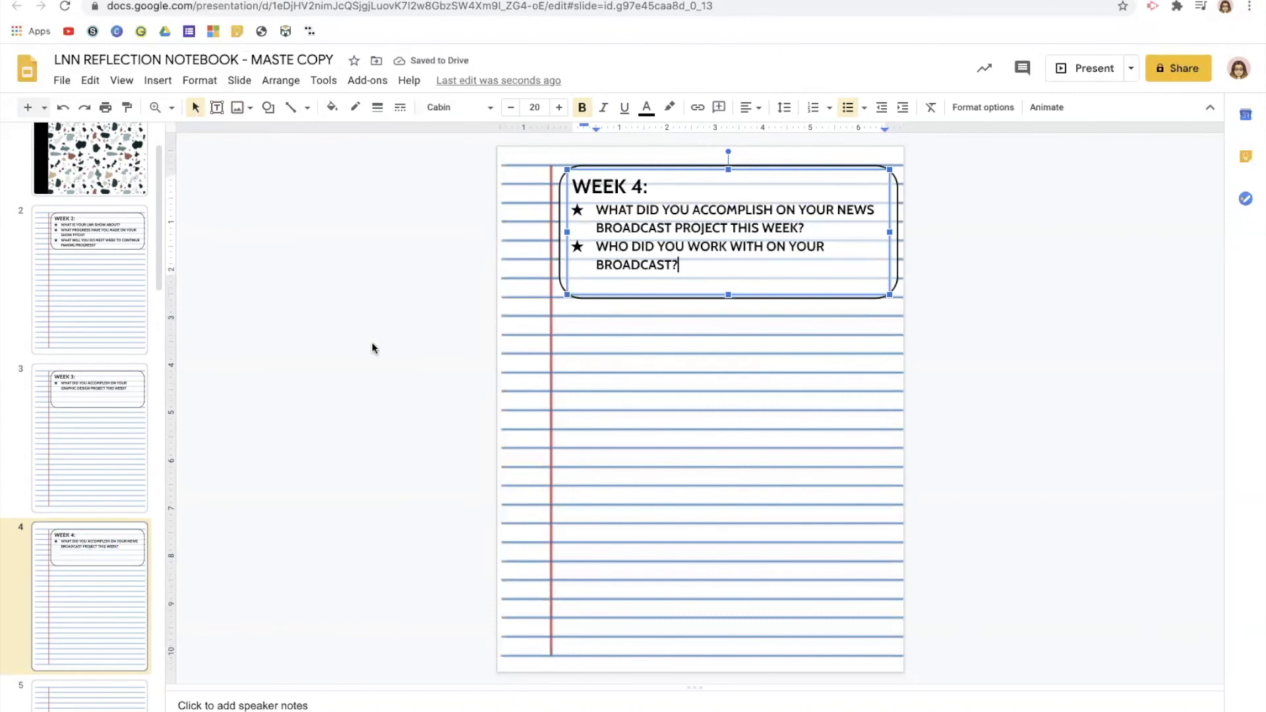
{"action": "left_click", "coordinate": [372, 348]}
Return to the student copy and update its linked slide 4 with the added second question
{"action": "key", "text": "ctrl+Tab"}
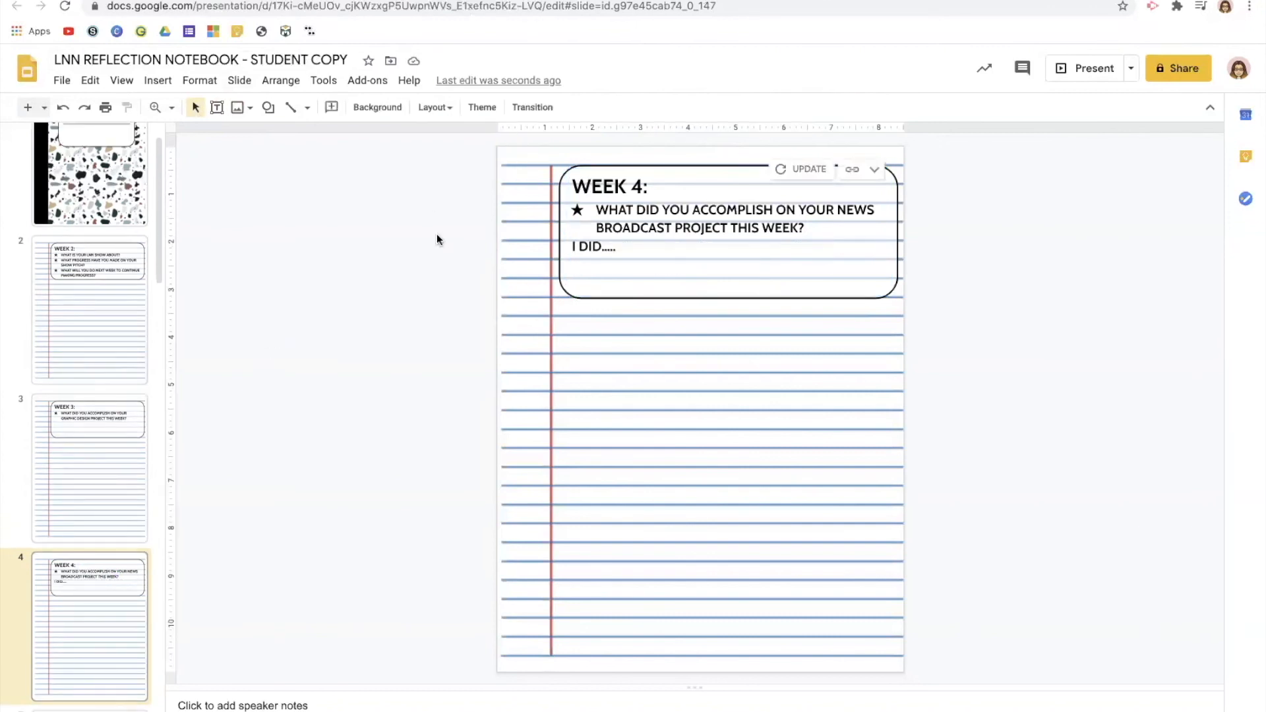
{"action": "left_click", "coordinate": [803, 168]}
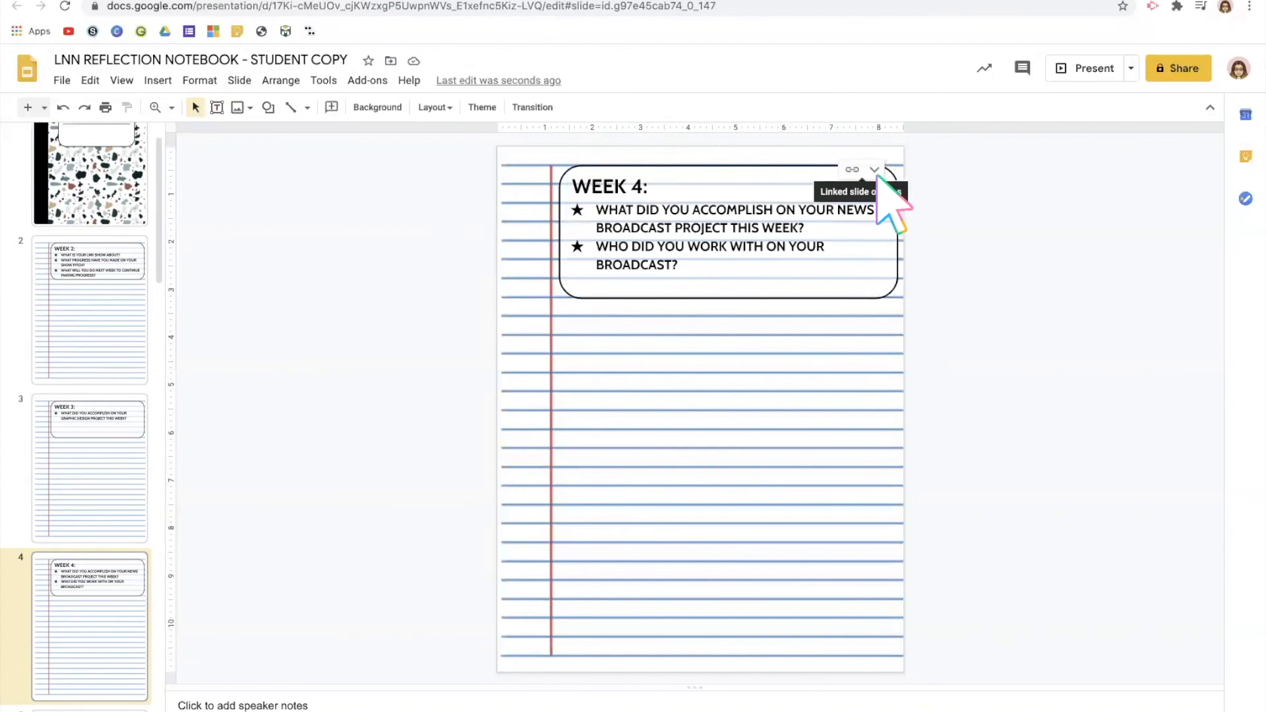
{"action": "scroll", "coordinate": [57, 517], "scroll_direction": "down", "scroll_amount": 8}
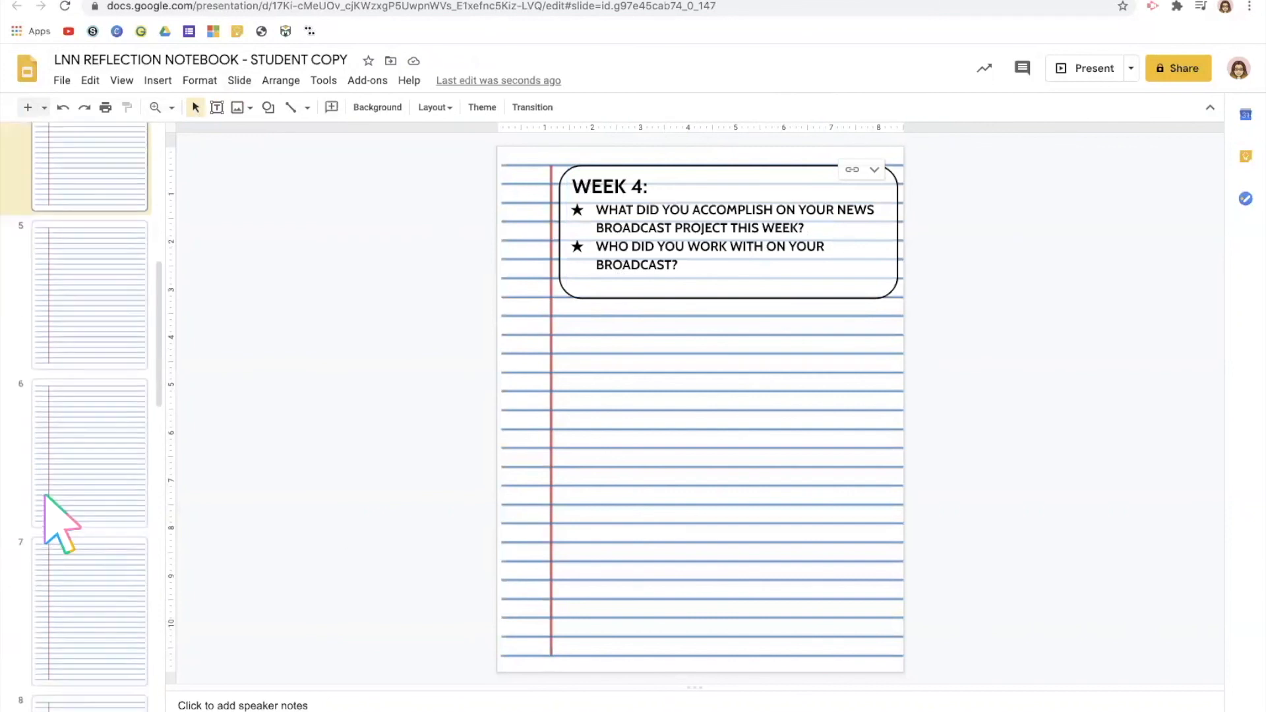
{"action": "left_click", "coordinate": [91, 382]}
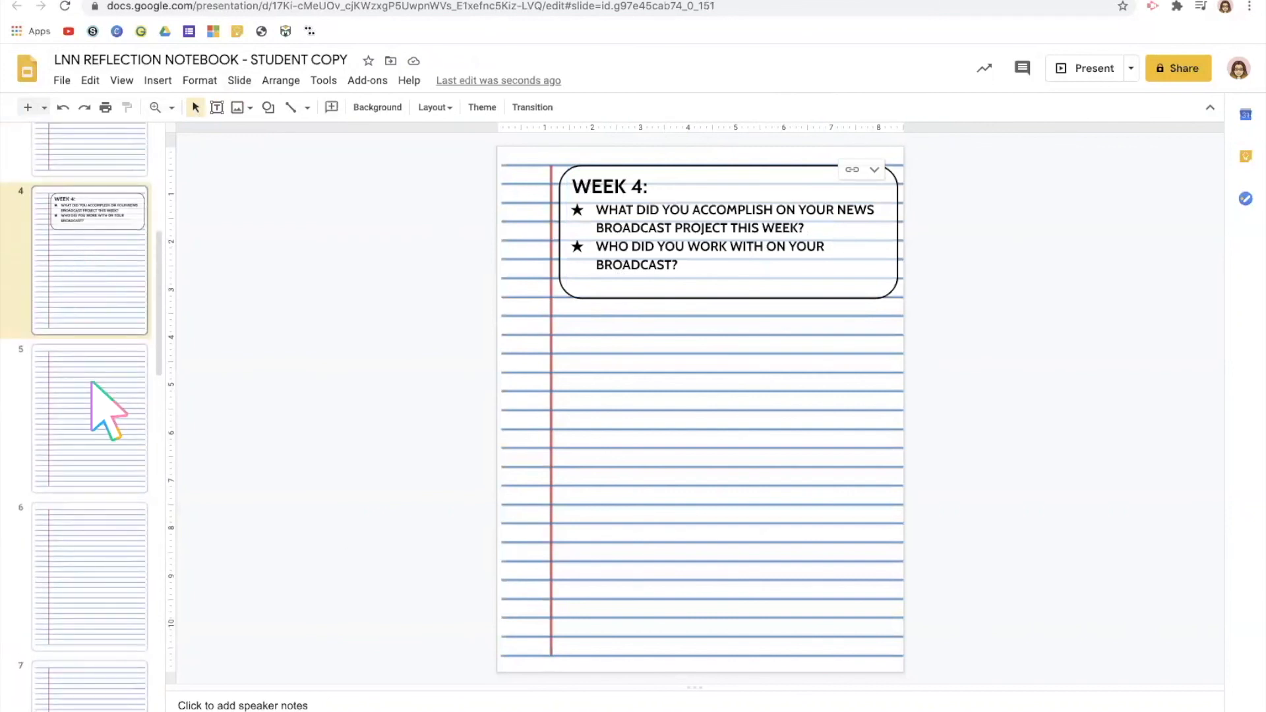
{"action": "left_click", "coordinate": [76, 609]}
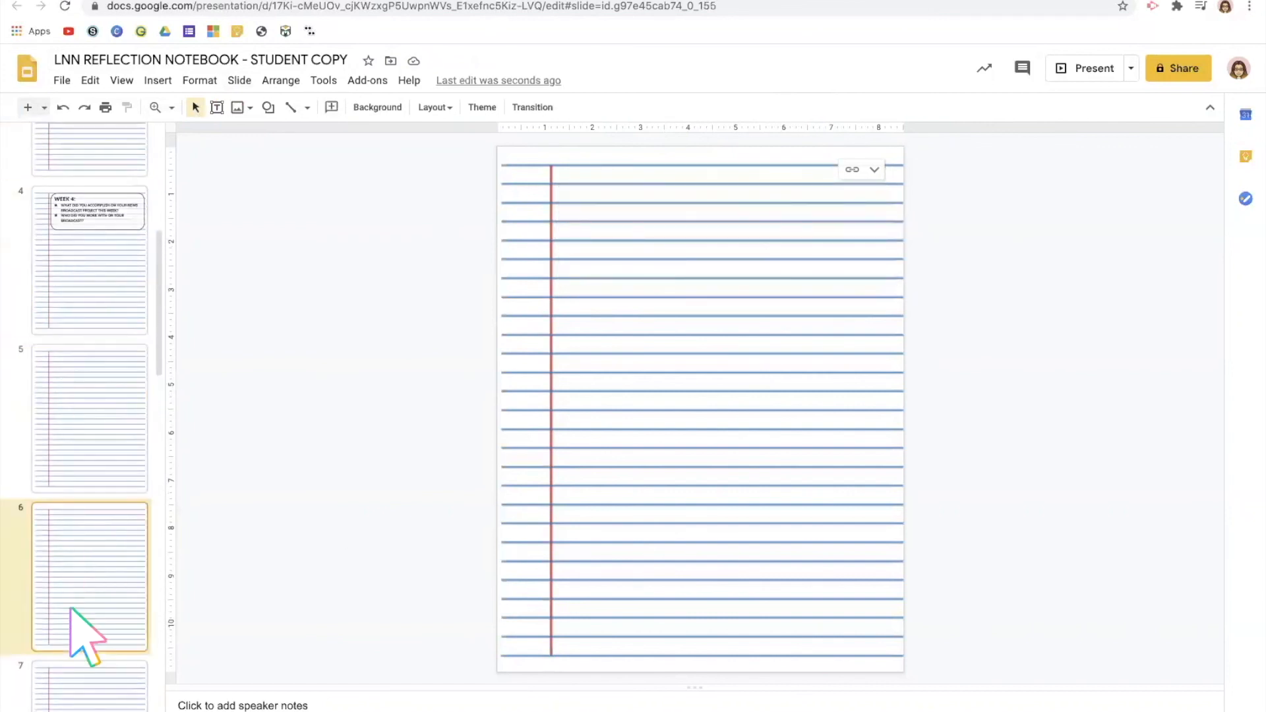
{"action": "scroll", "coordinate": [76, 609], "scroll_direction": "down", "scroll_amount": 2}
{"action": "left_click", "coordinate": [75, 610]}
{"action": "scroll", "coordinate": [80, 620], "scroll_direction": "up", "scroll_amount": 5}
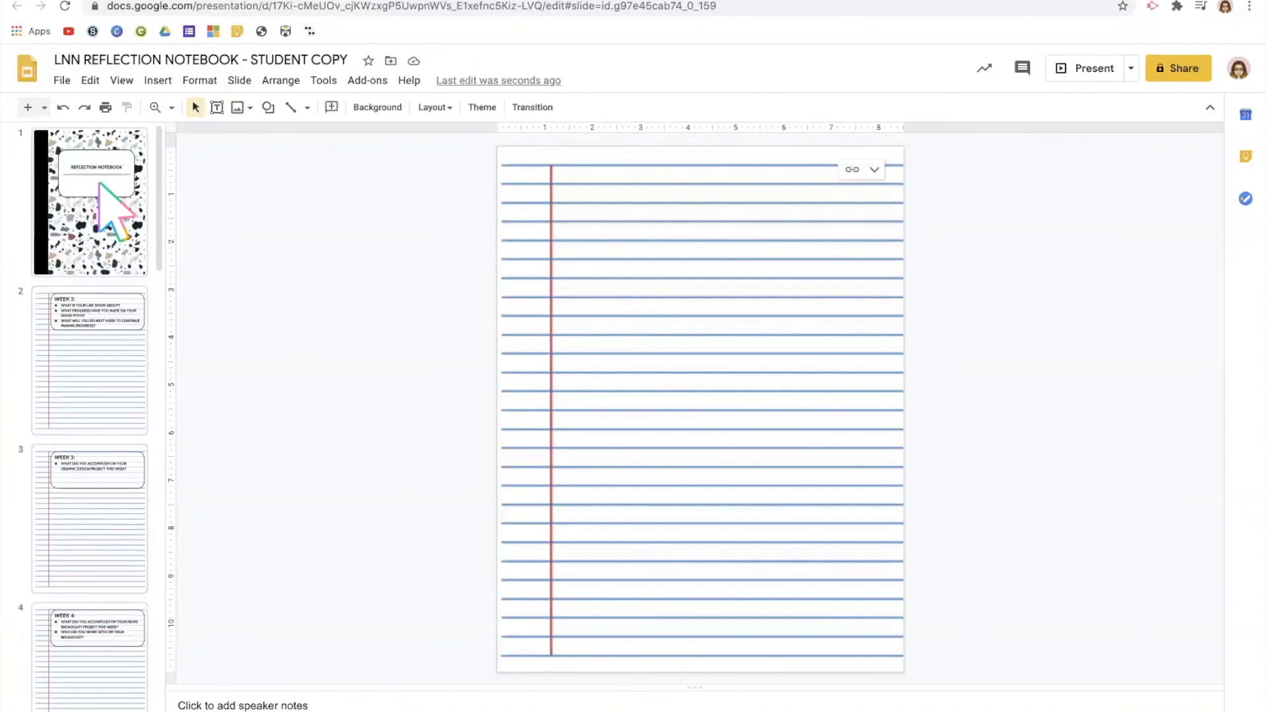